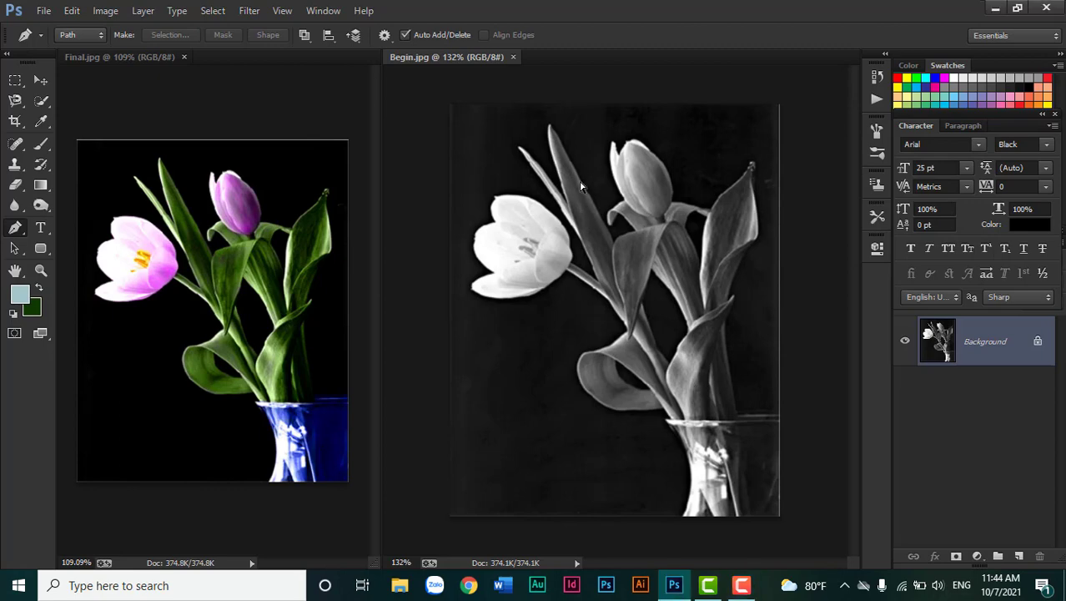
Apply Levels to the photo with input black 17 and midtone 0.82 to deepen the darks.
key(ctrl+l)
drag(482, 102, 264, 119)
mouse_move(372, 283)
mouse_down()
mouse_move(331, 285)
mouse_move(371, 285)
mouse_up()
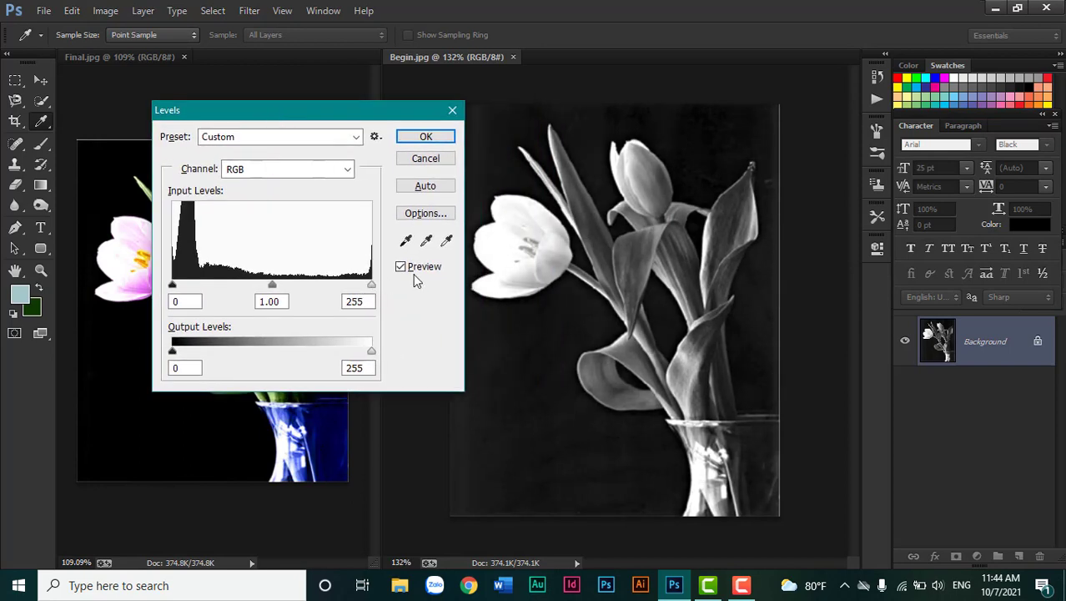
mouse_move(272, 285)
mouse_down()
mouse_move(258, 284)
mouse_move(283, 282)
mouse_up()
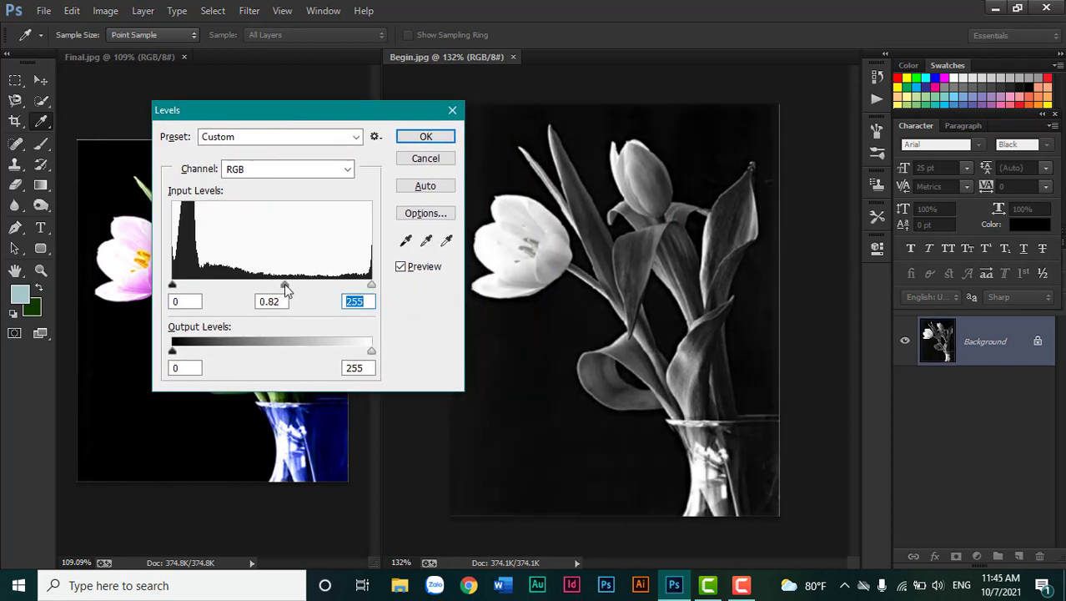
drag(173, 286, 187, 286)
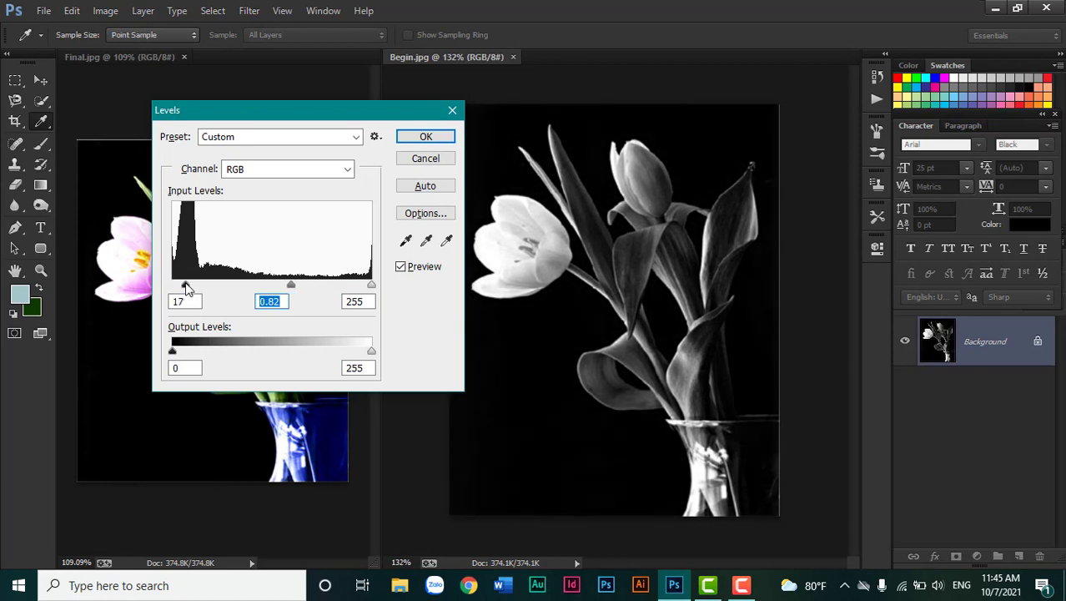
click(426, 137)
key(p)
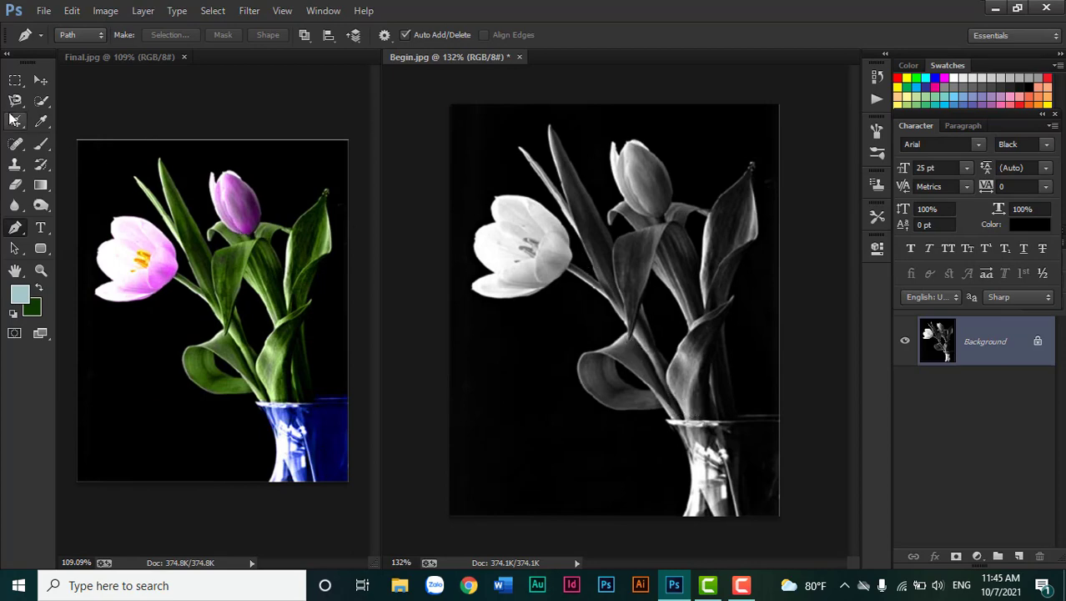
Quick-select the open white tulip, copy it to a new layer and name it hoa.
click(42, 101)
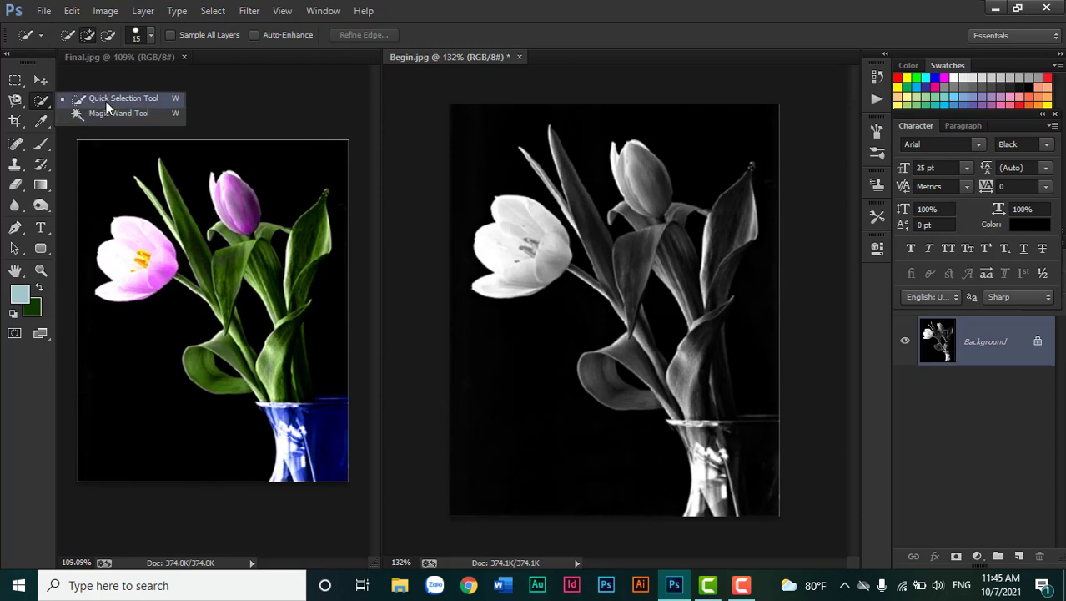
click(105, 99)
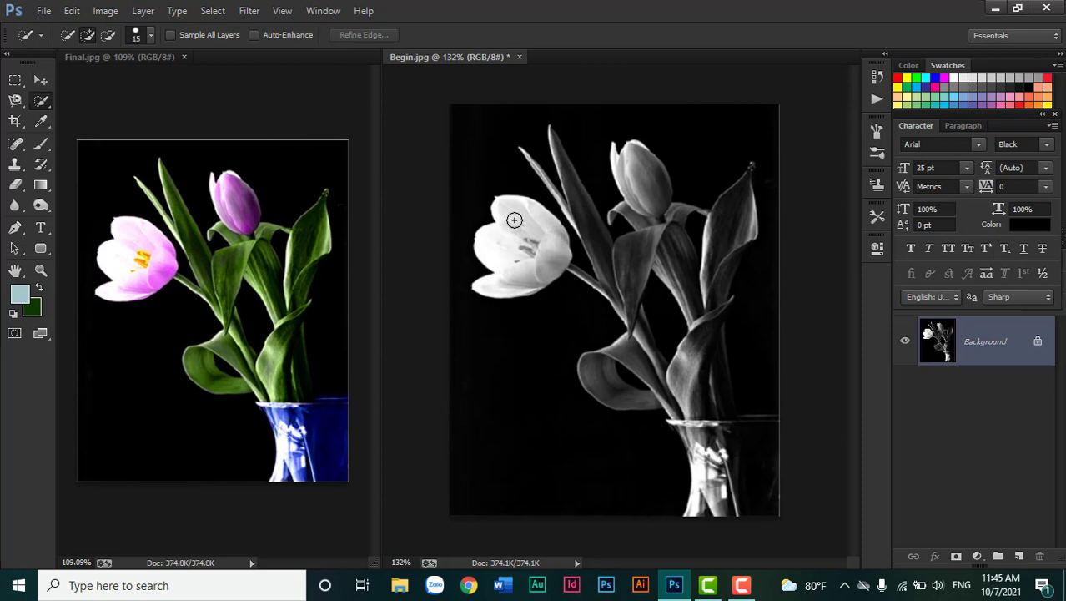
drag(519, 213, 542, 243)
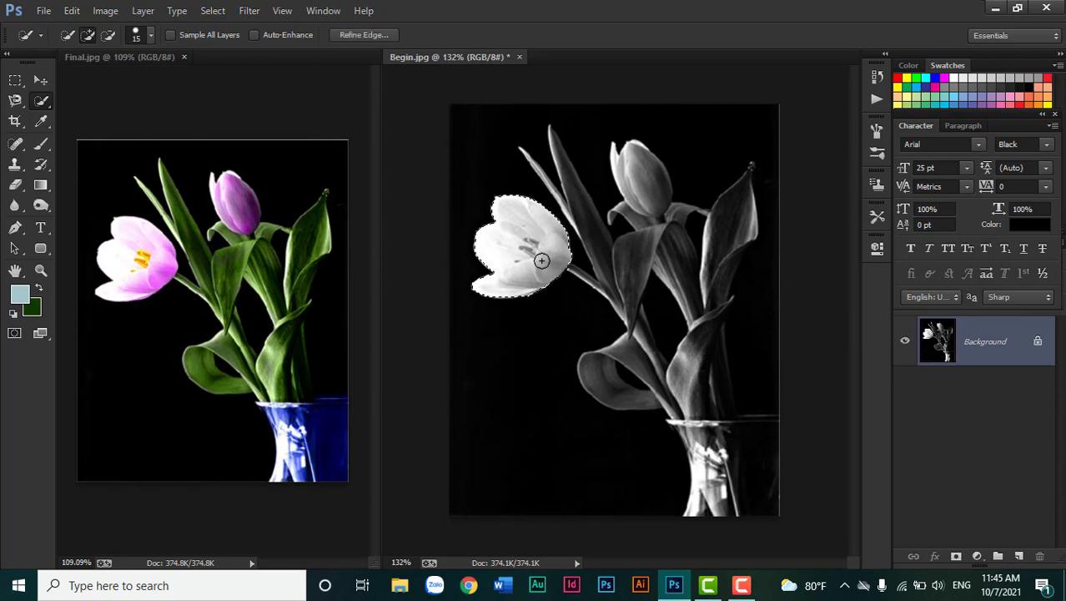
key(ctrl+j)
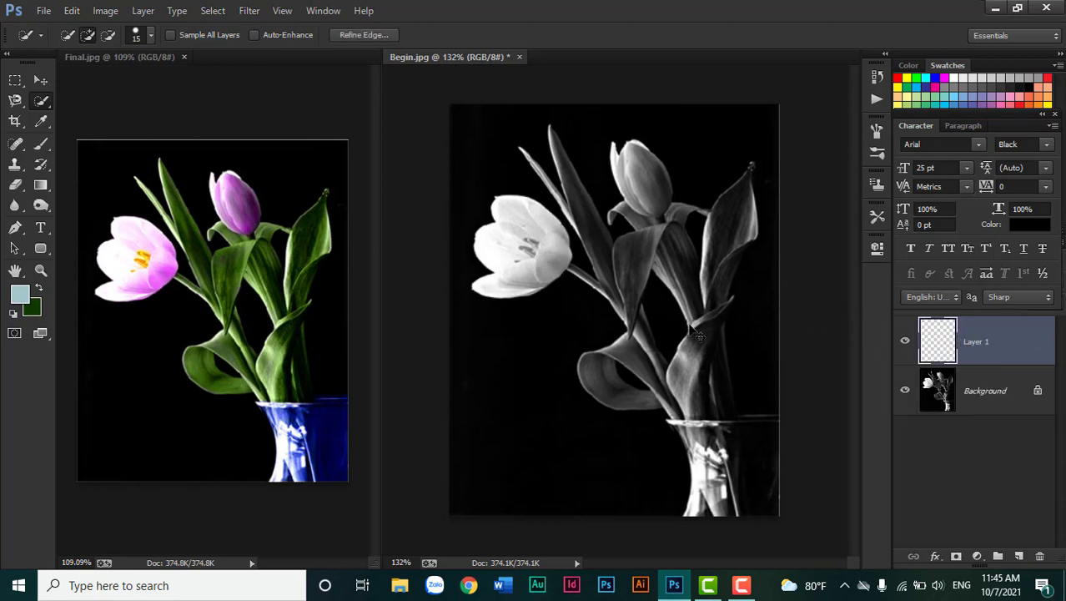
double_click(972, 340)
text(ho)
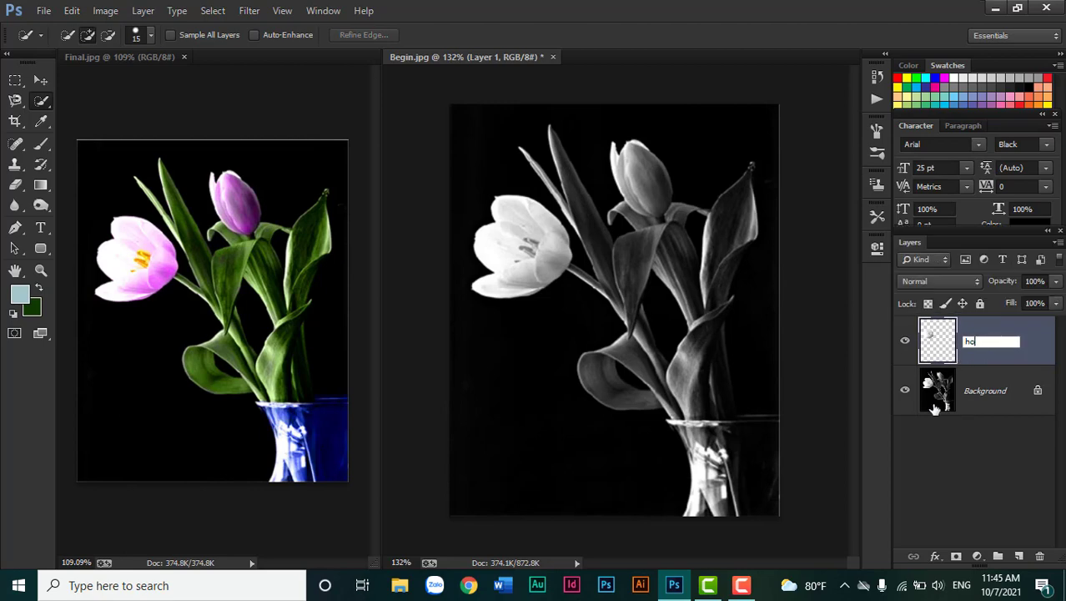
text(a)
key(Return)
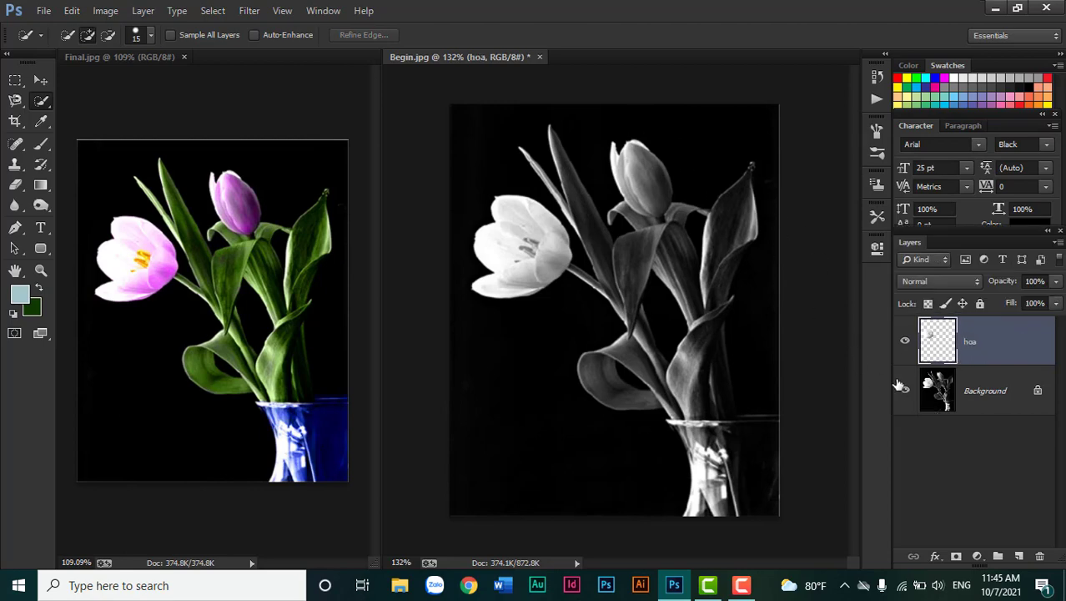
From the Background, select the upper tulip bud and copy it to a new layer named nu.
click(978, 382)
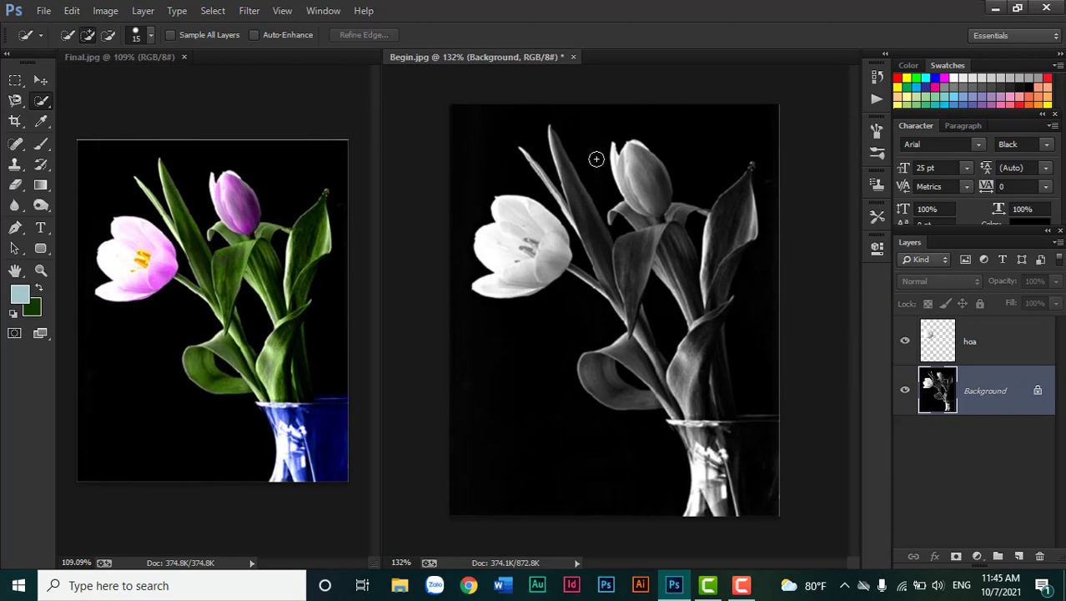
scroll(646, 163, up, 2)
scroll(634, 146, up, 1)
scroll(626, 133, up, 1)
drag(631, 131, 669, 177)
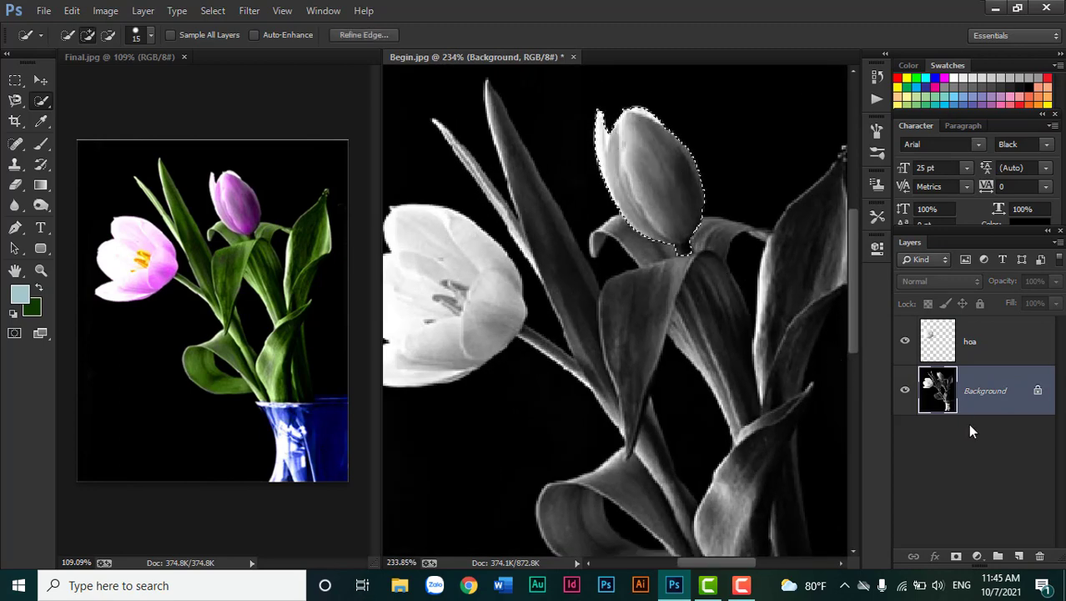
key(ctrl+j)
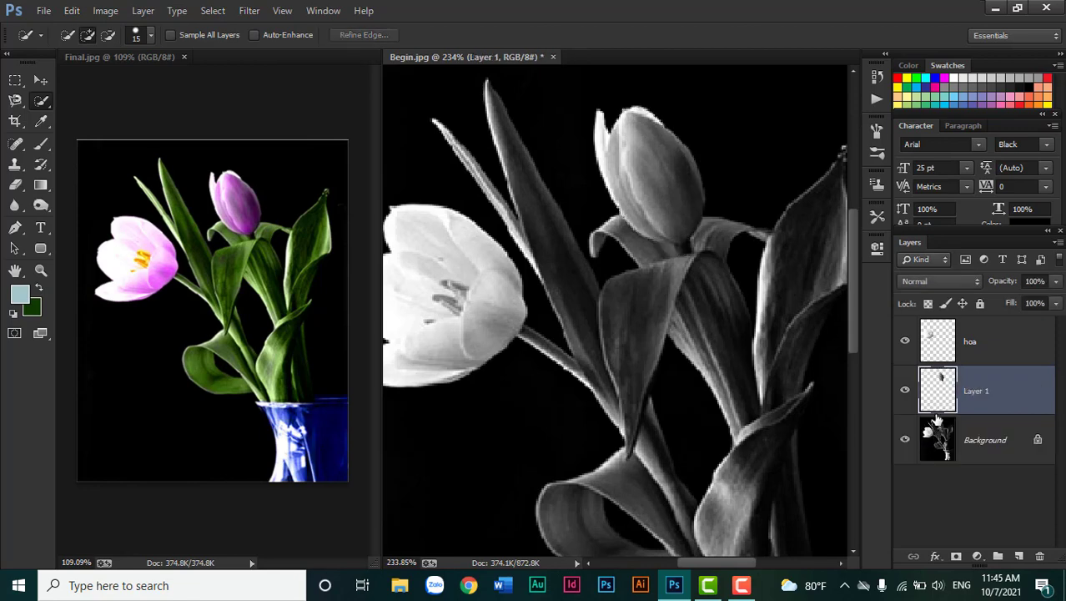
double_click(978, 391)
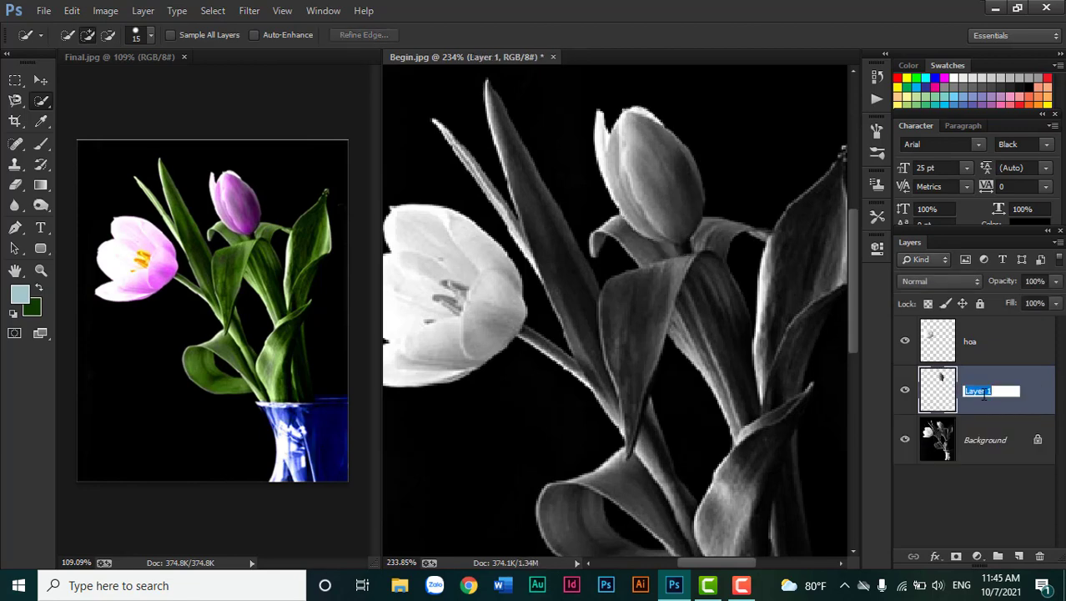
text(nu)
key(Return)
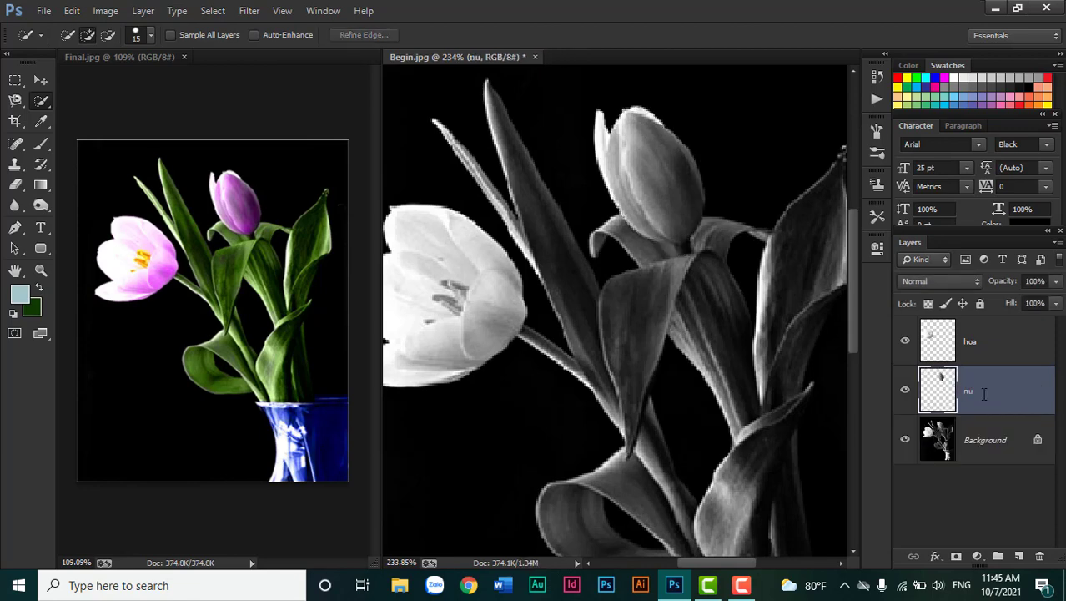
click(974, 448)
With the Magnetic Lasso, start tracing the vase at its lower-left edge.
scroll(737, 471, down, 3)
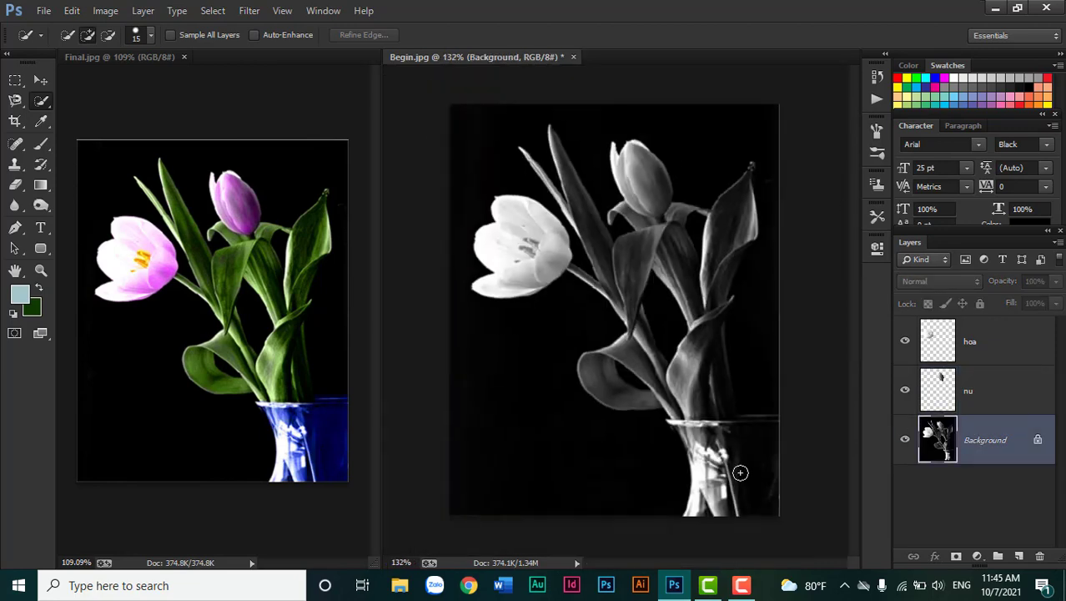
scroll(737, 471, up, 5)
scroll(573, 309, up, 3)
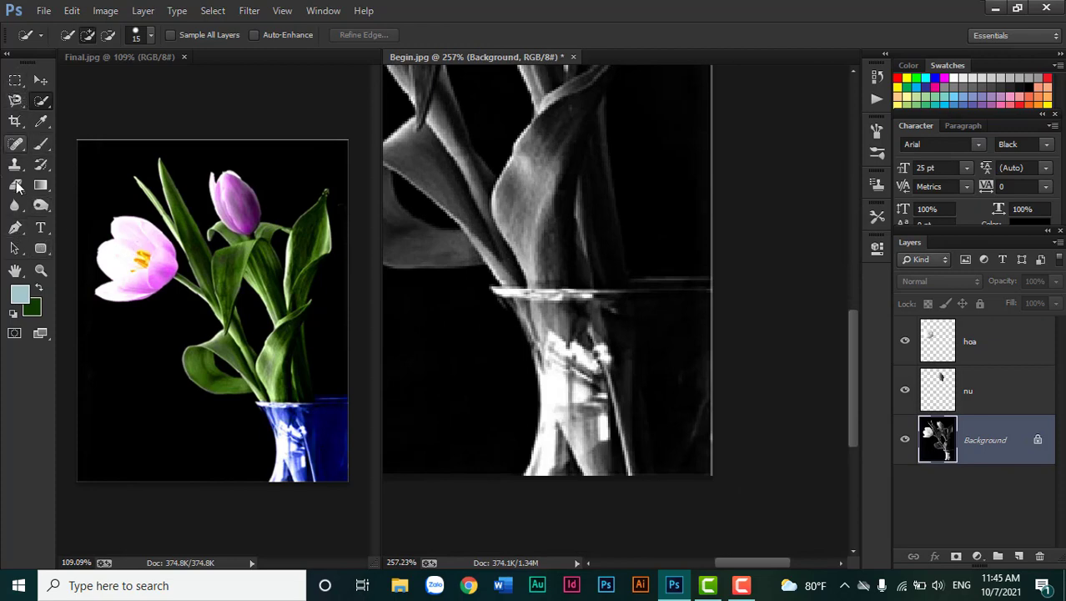
click(16, 107)
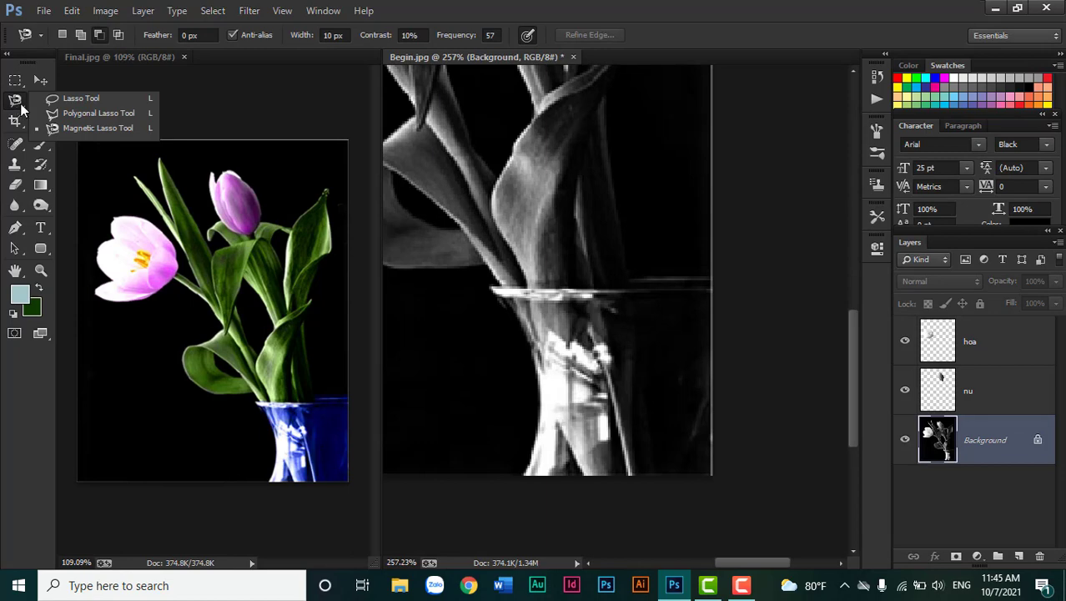
click(77, 128)
scroll(534, 317, up, 3)
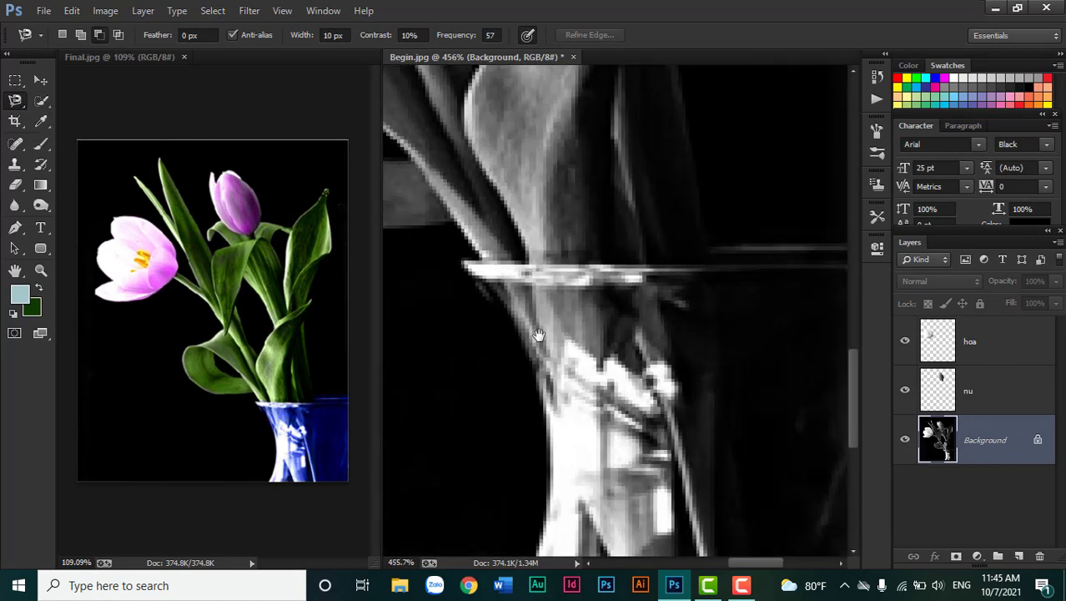
scroll(501, 467, up, 2)
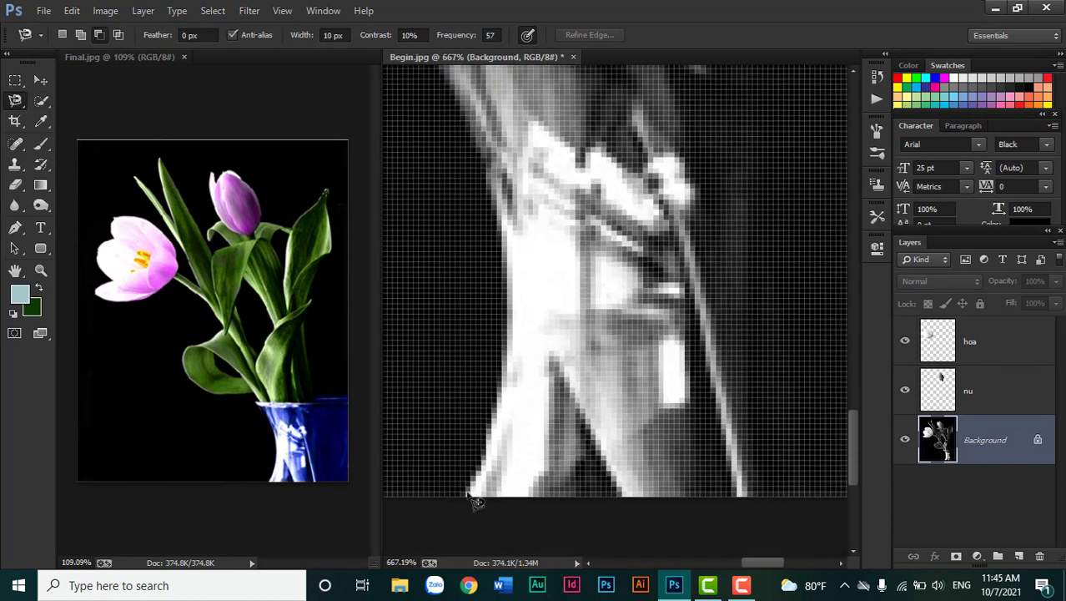
scroll(476, 500, down, 2)
click(463, 490)
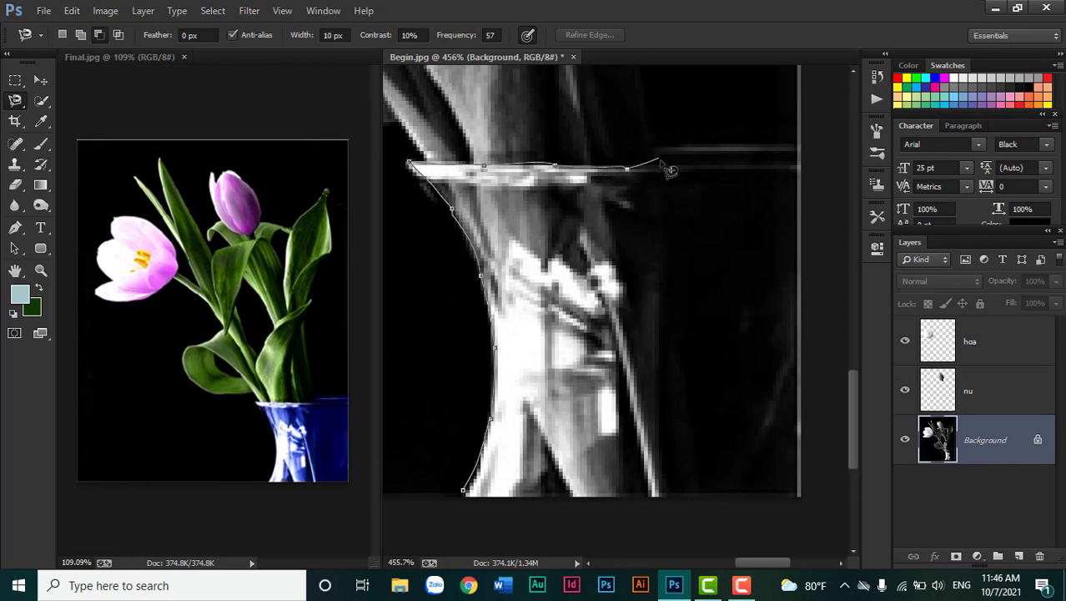
Trace past the vase's top-right and bottom-right corners and close the selection.
drag(662, 154, 517, 256)
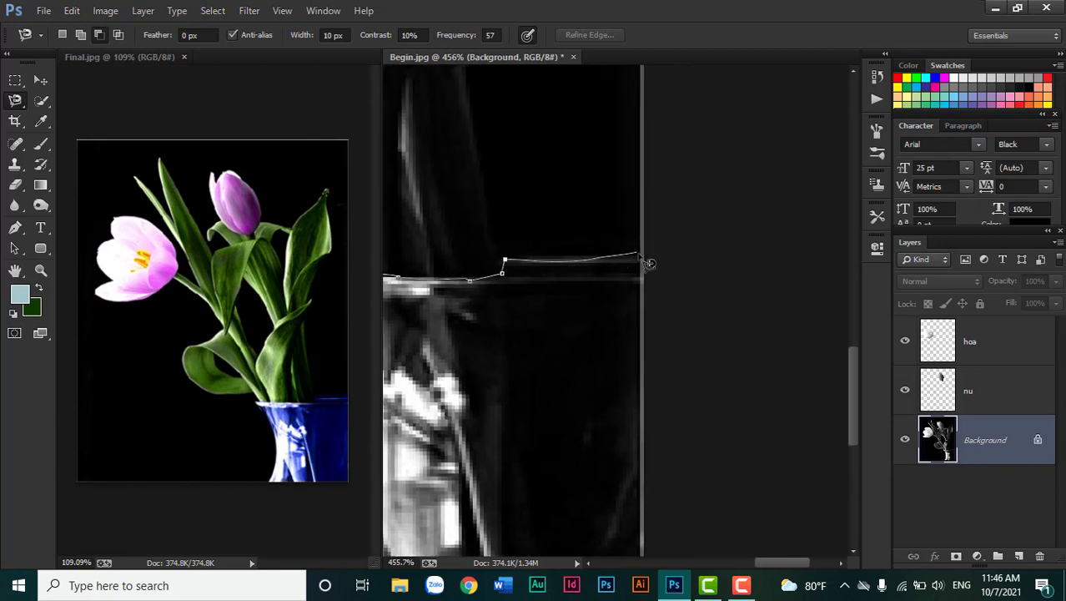
click(638, 257)
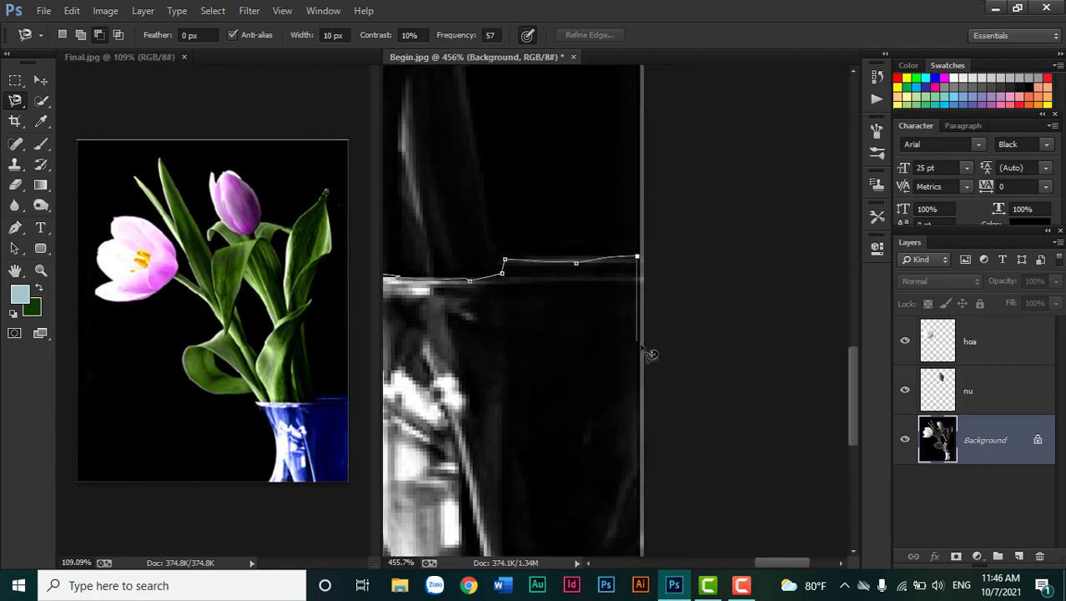
scroll(650, 355, down, 2)
scroll(644, 371, down, 2)
scroll(655, 408, down, 2)
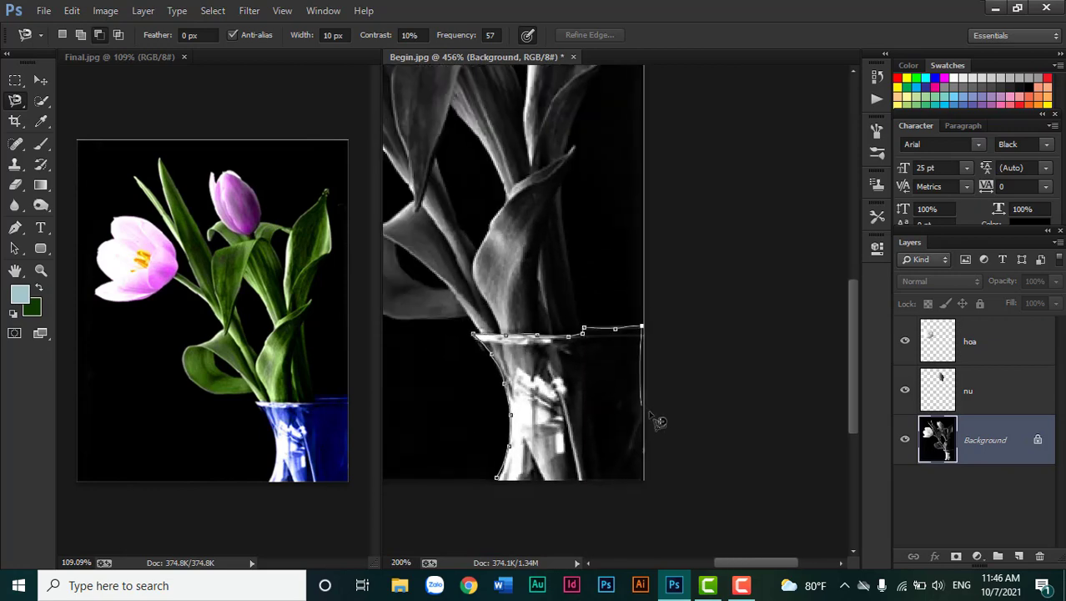
click(634, 469)
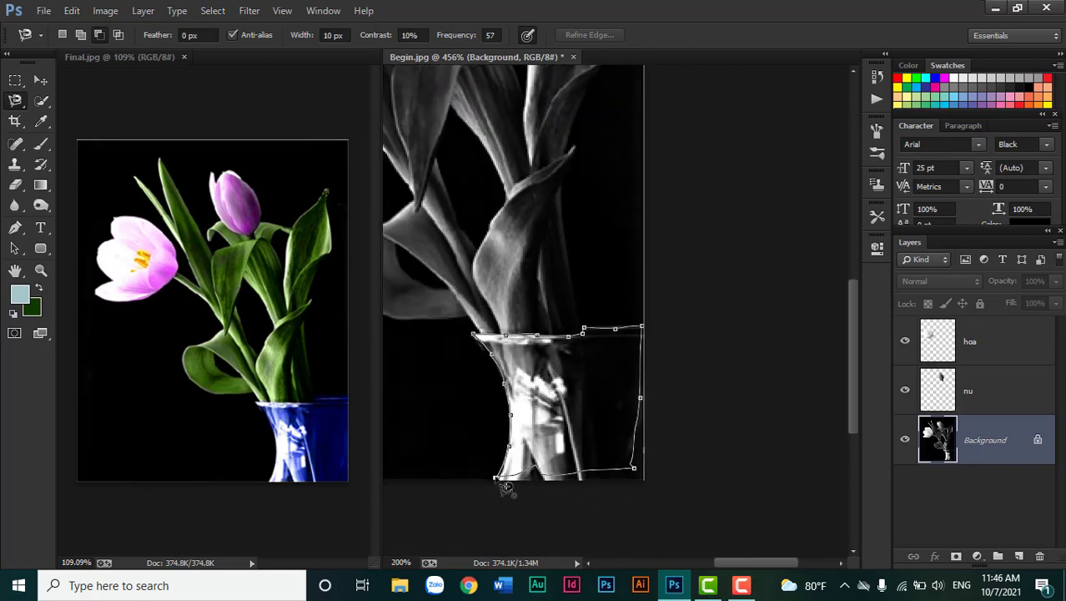
double_click(503, 486)
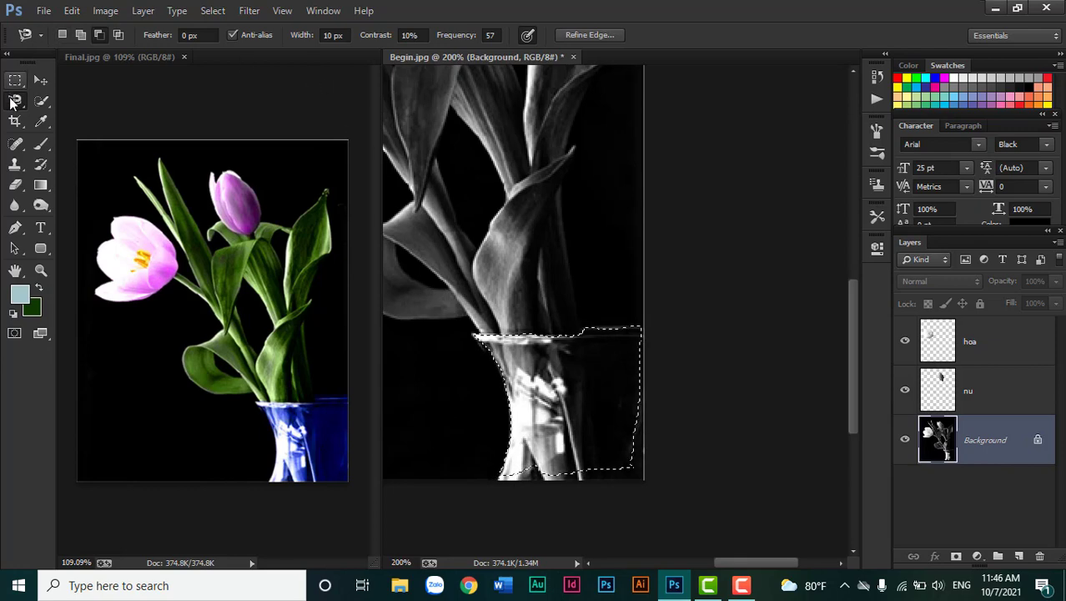
Use the freehand Lasso to add the vase's right side to the selection.
right_click(16, 100)
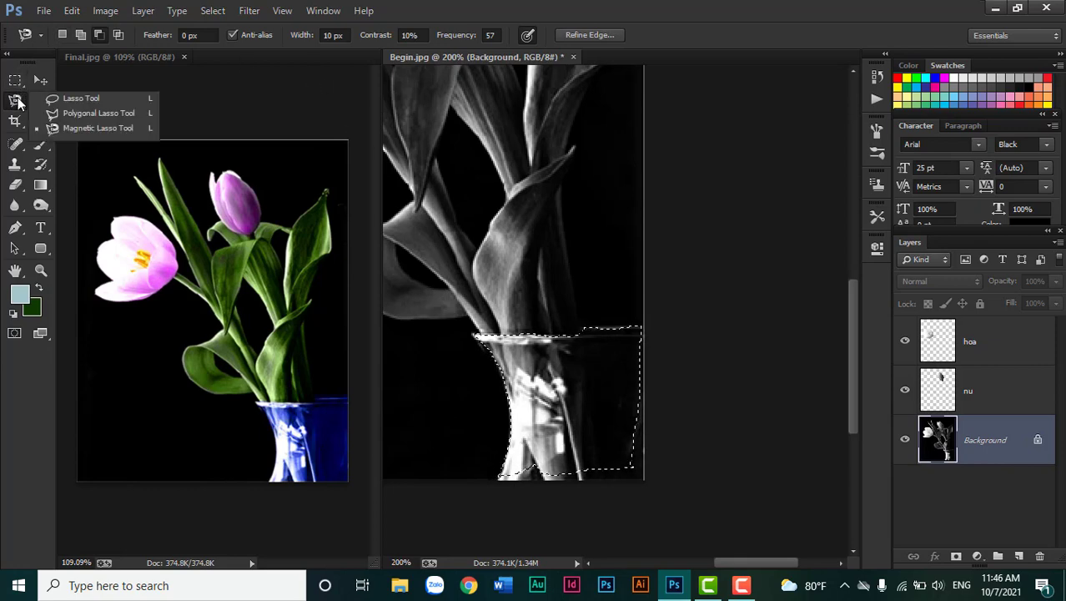
click(69, 100)
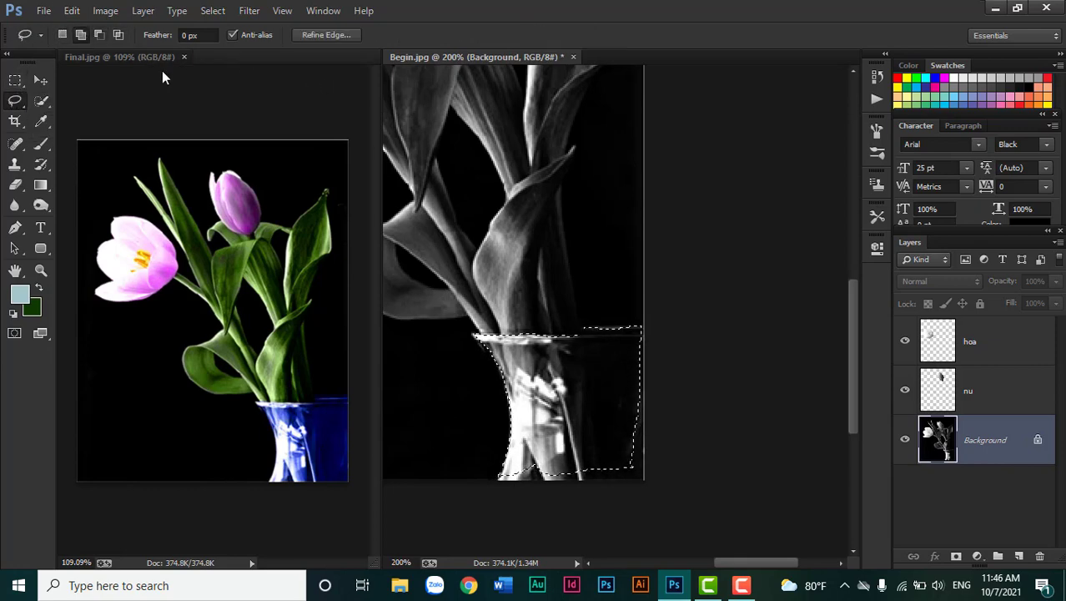
mouse_move(604, 368)
mouse_down()
mouse_move(649, 336)
mouse_move(497, 506)
mouse_up()
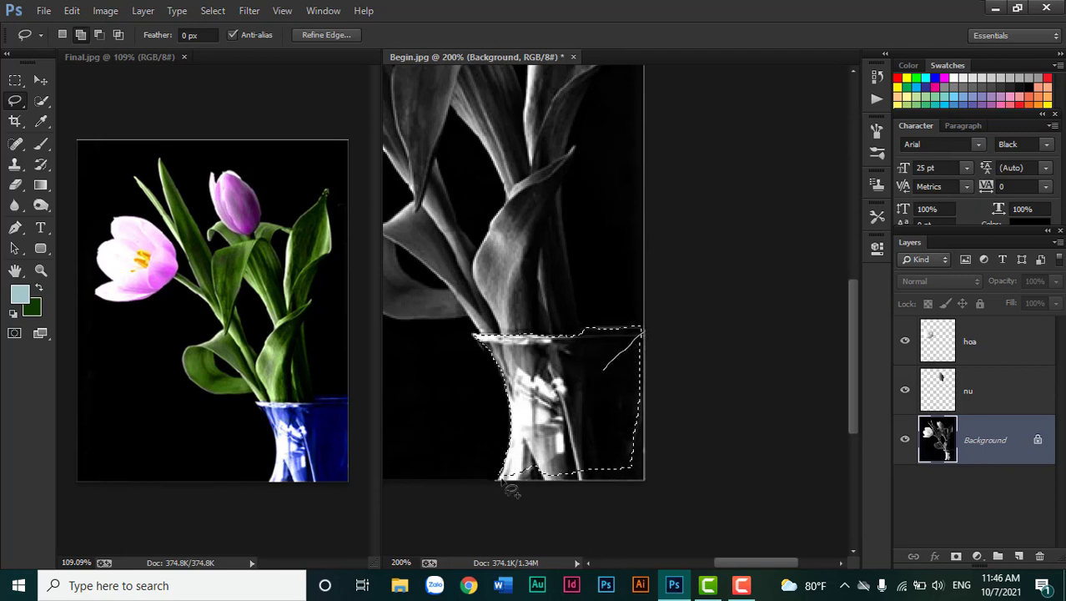
drag(497, 505, 598, 392)
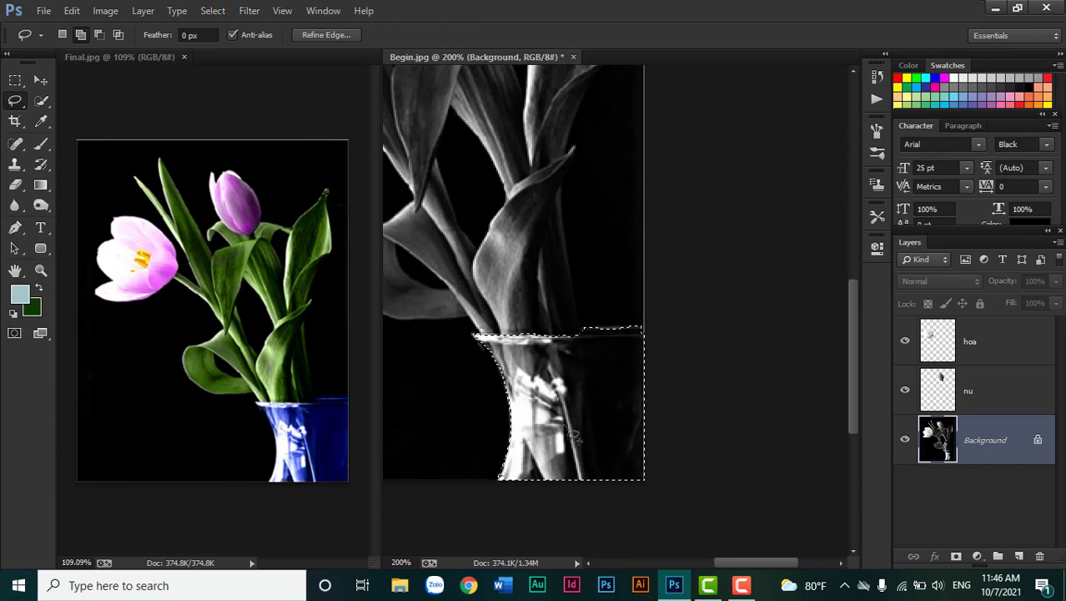
Refine the selection along the vase rim and copy the vase to Layer 1.
scroll(604, 367, up, 2)
scroll(618, 315, up, 3)
scroll(617, 314, up, 2)
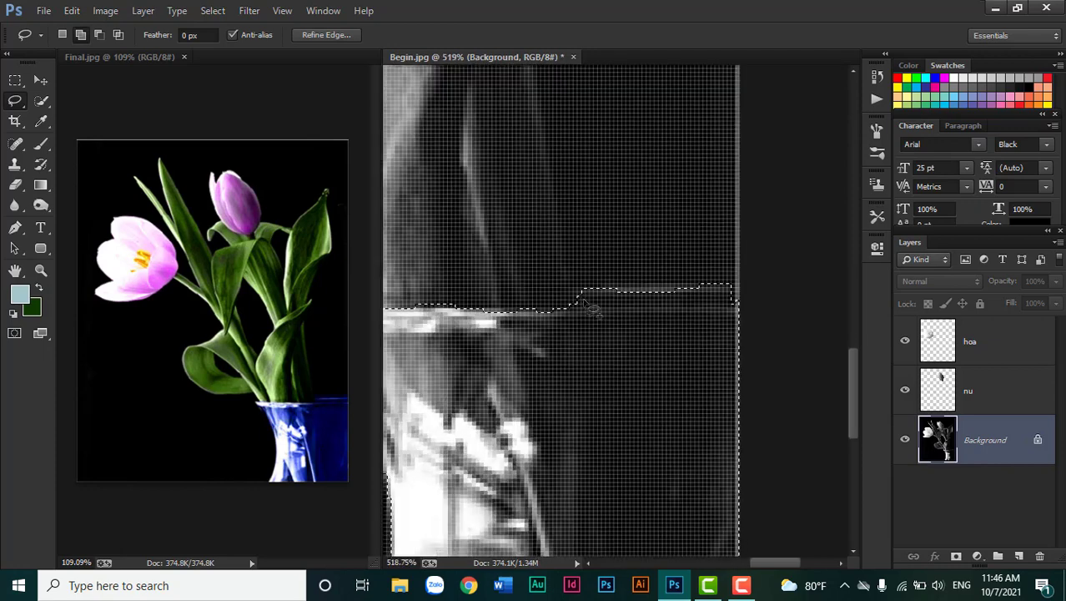
scroll(589, 300, down, 3)
drag(597, 307, 663, 307)
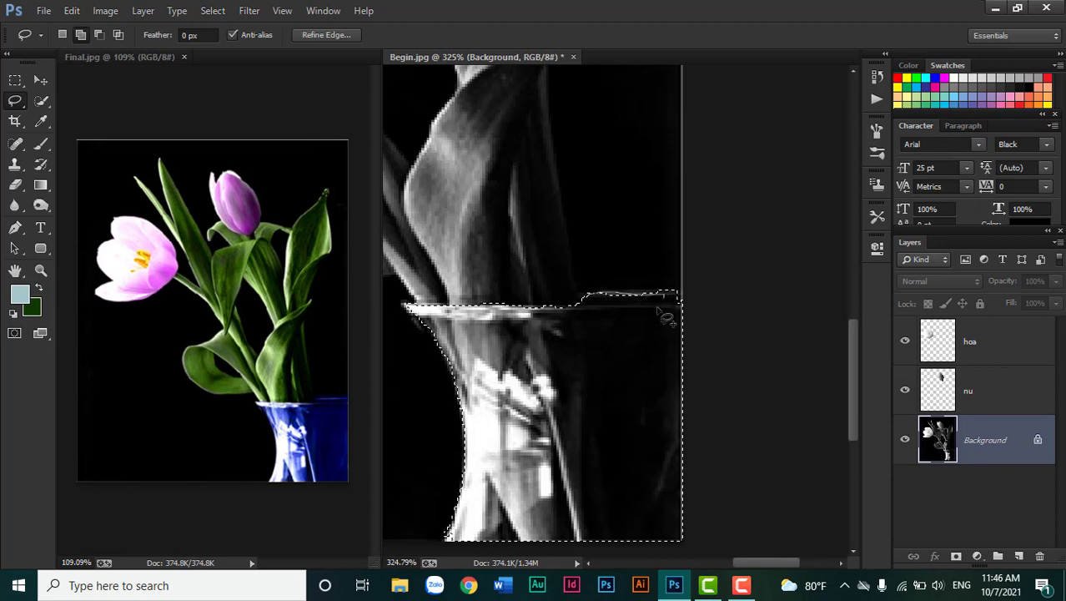
drag(662, 306, 621, 302)
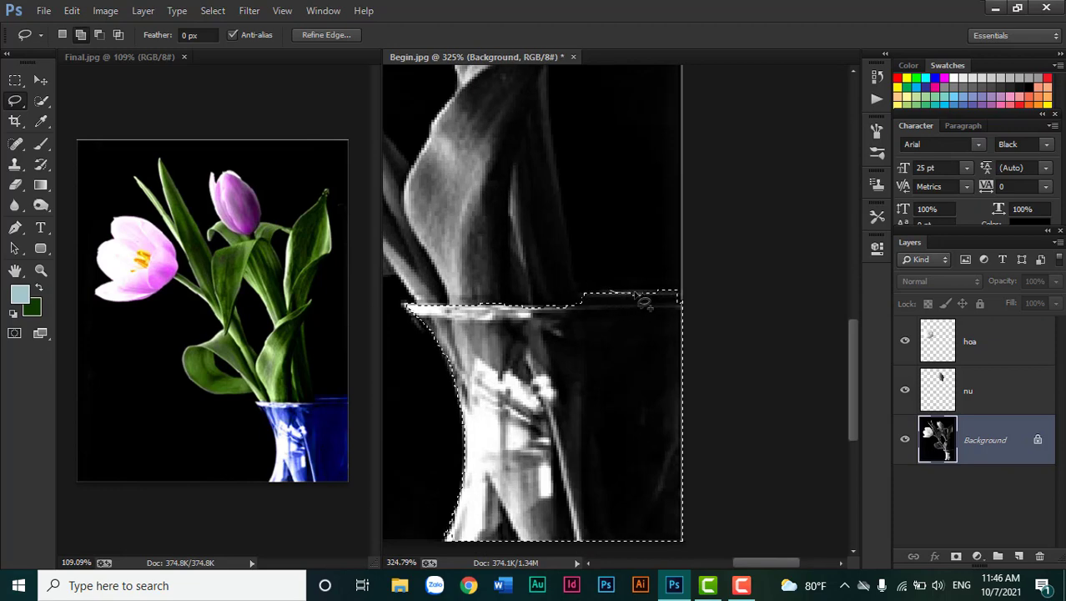
scroll(648, 376, down, 2)
scroll(648, 375, down, 1)
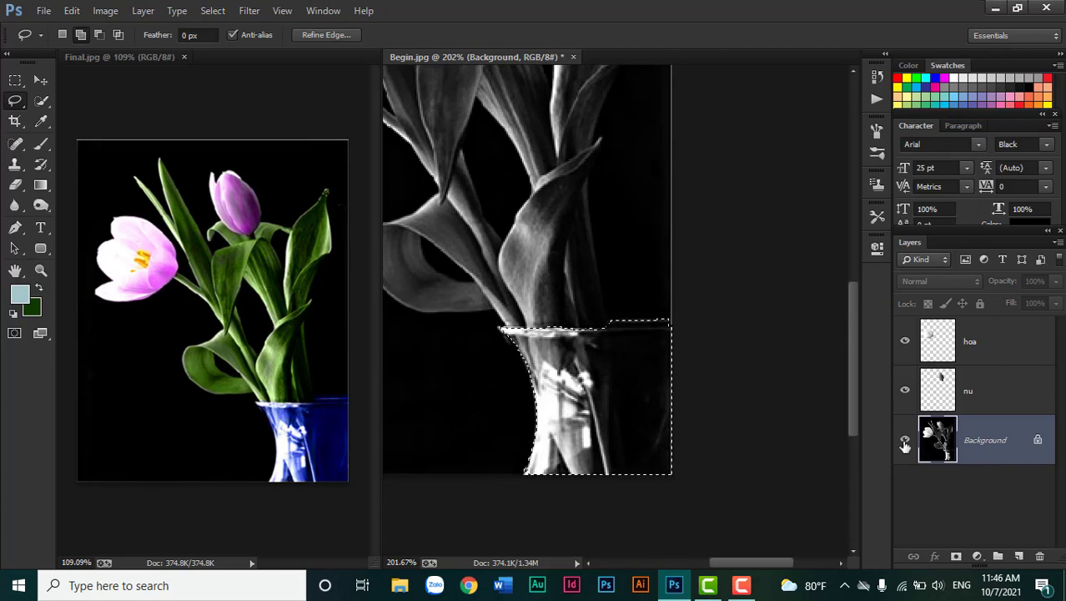
key(ctrl+j)
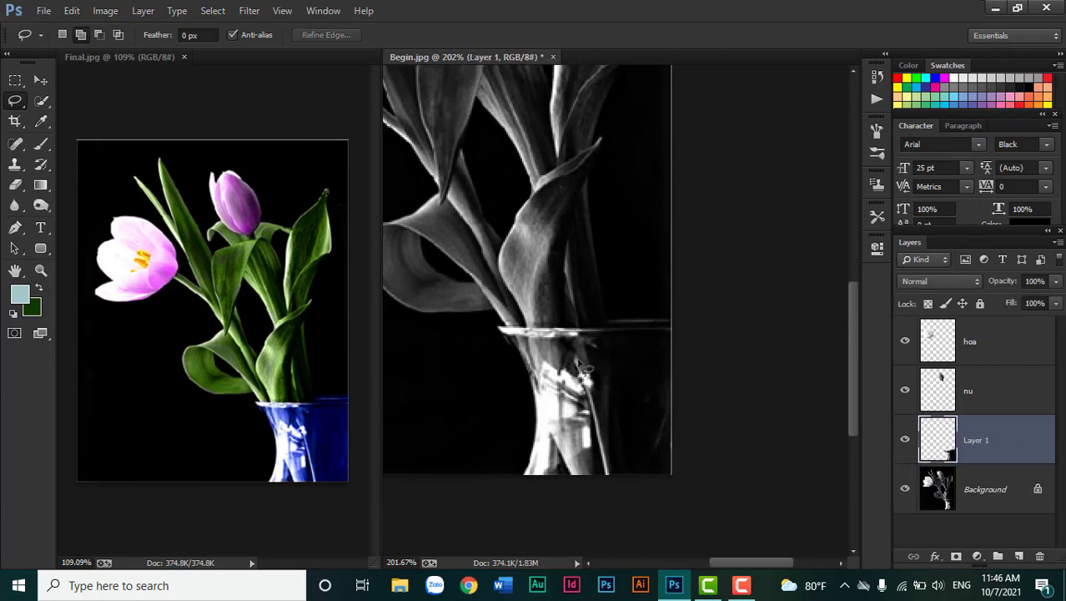
Duplicate the Background layer to create Background copy.
scroll(621, 367, down, 1)
scroll(634, 363, down, 1)
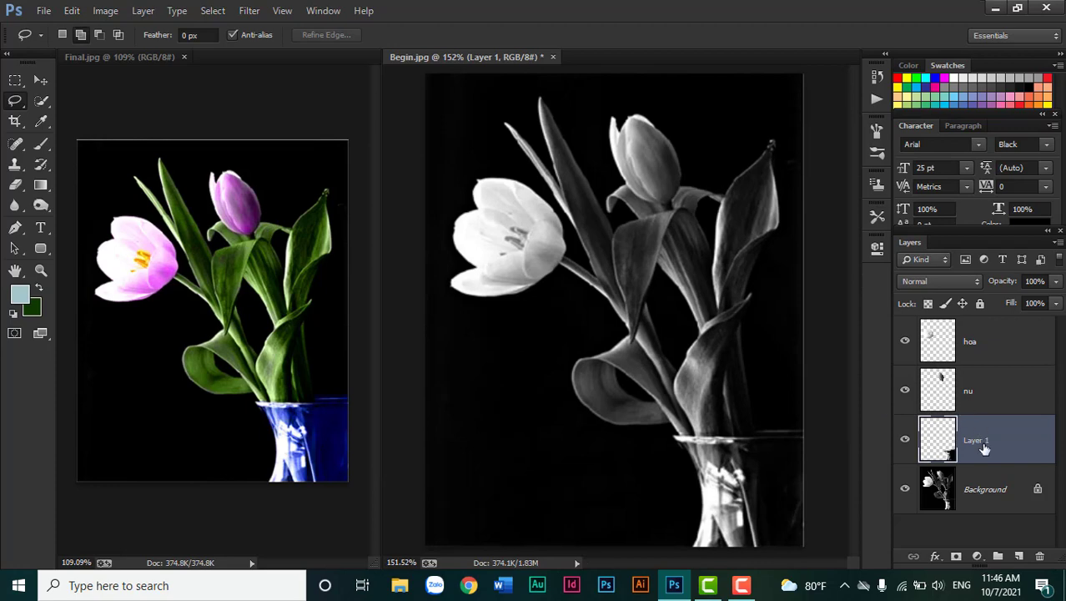
click(985, 494)
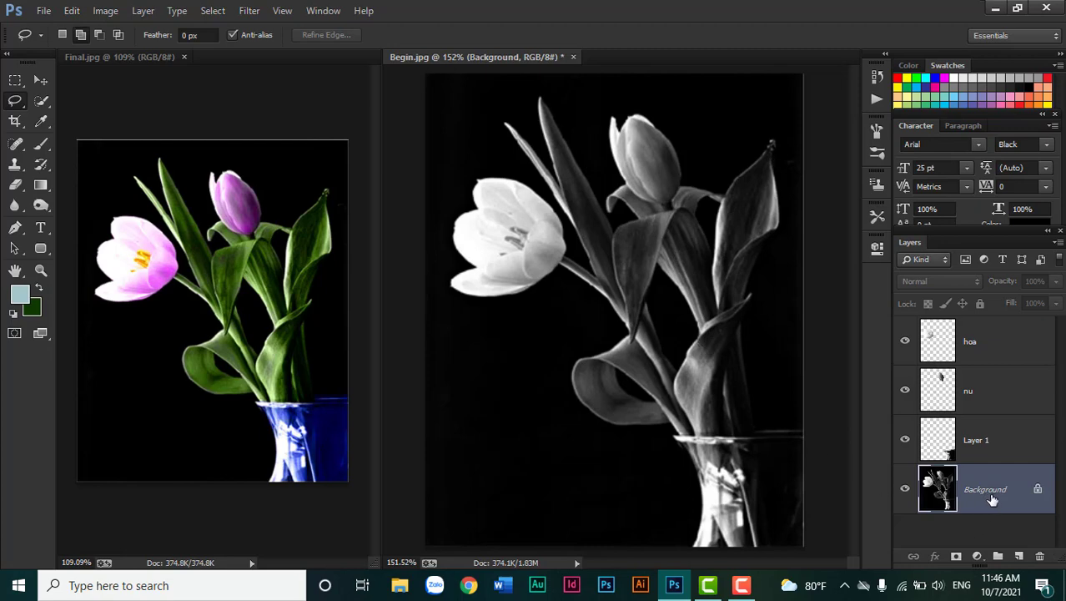
key(ctrl+j)
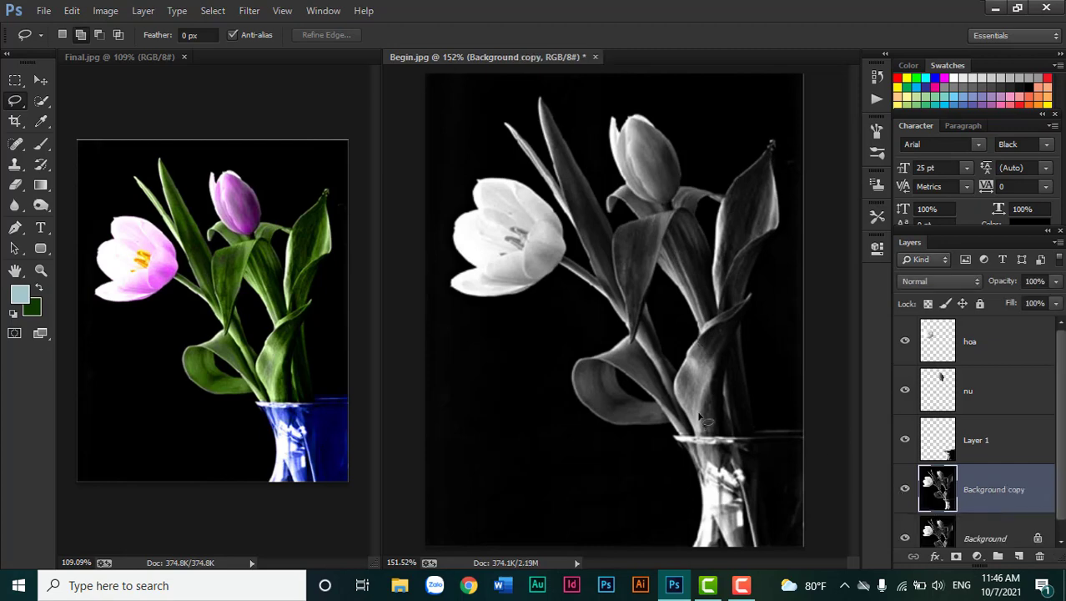
scroll(677, 388, down, 1)
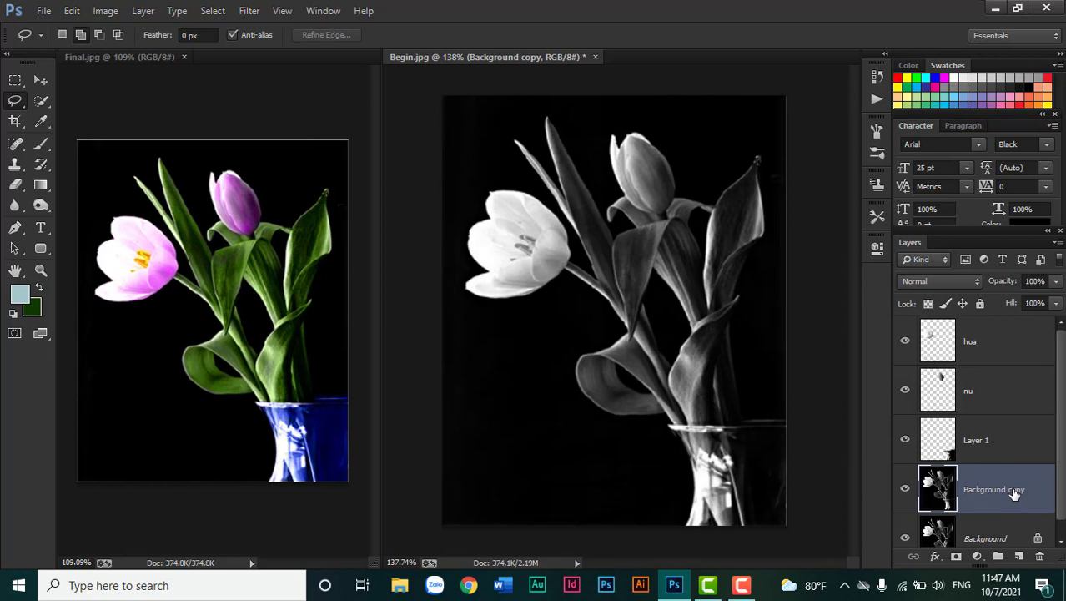
Colorize Background copy green with Hue 120, Saturation 44, Lightness 0.
key(i)
key(ctrl+u)
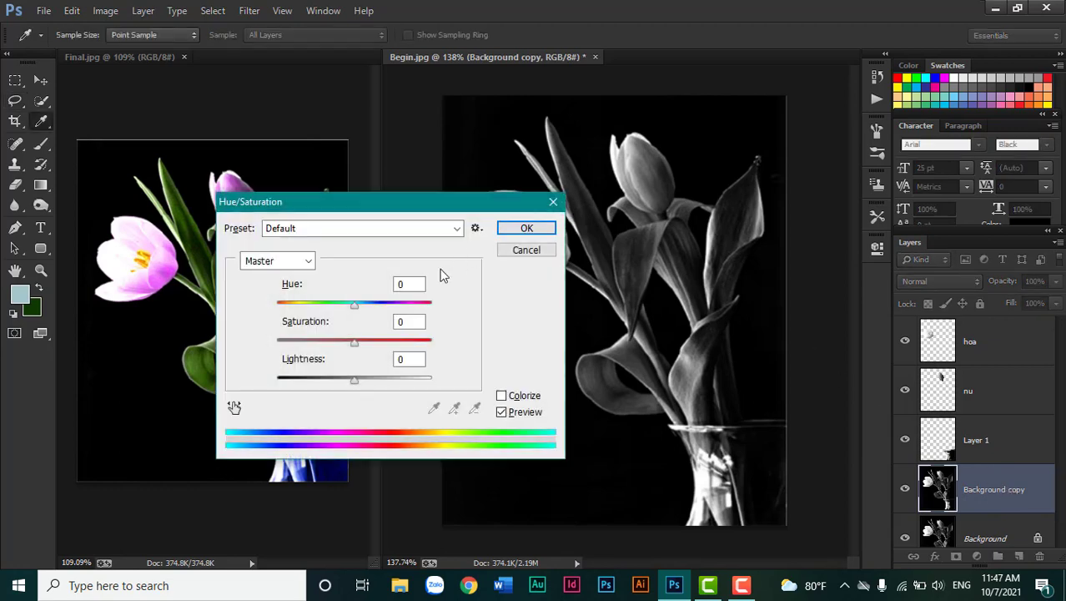
drag(344, 199, 325, 181)
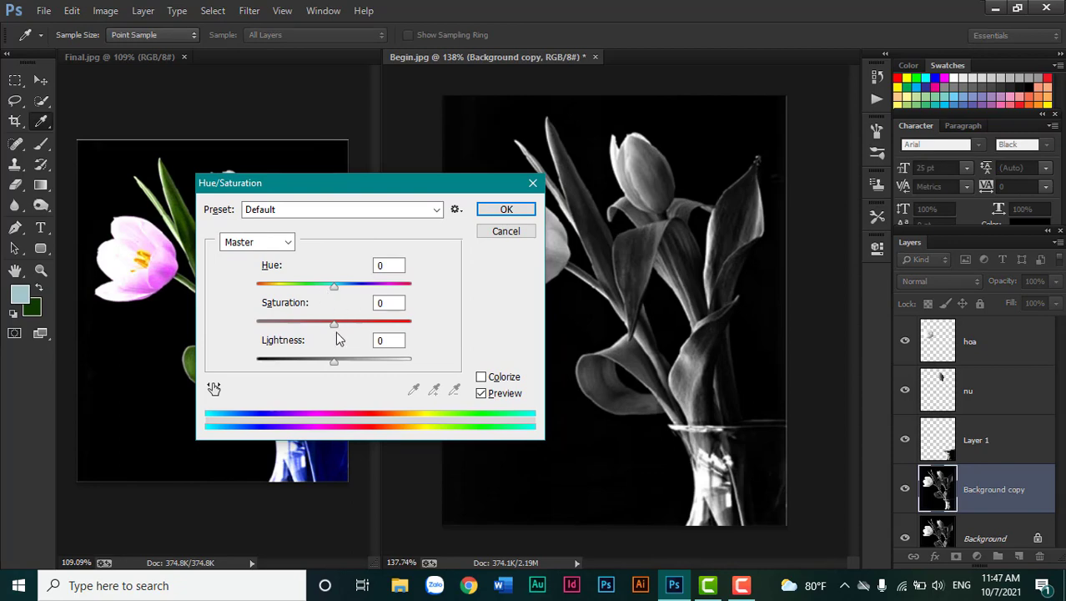
click(481, 380)
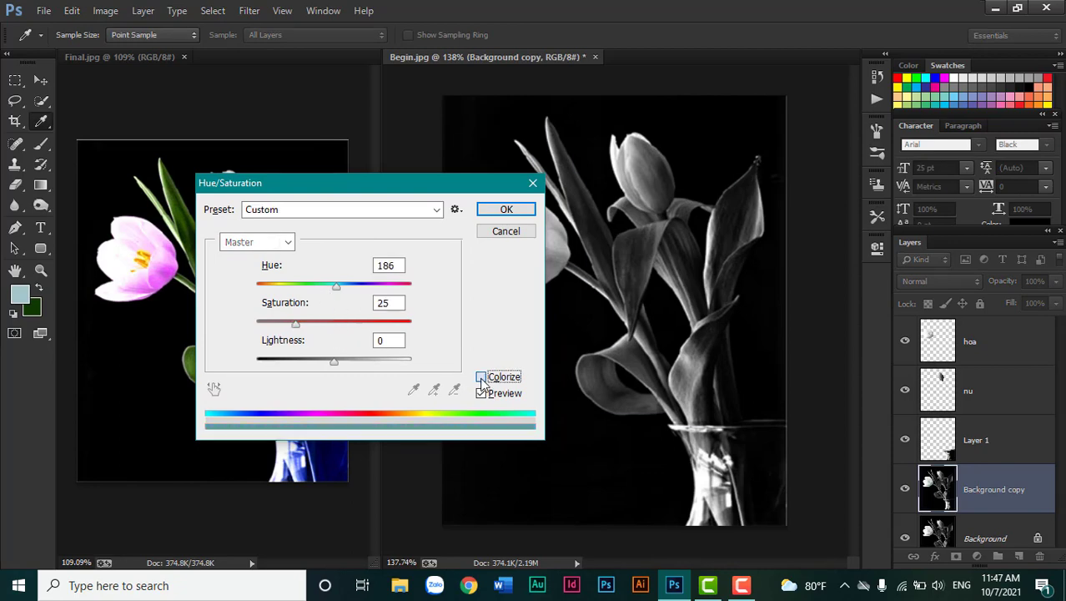
mouse_move(336, 285)
mouse_down()
mouse_move(309, 285)
mouse_move(302, 299)
mouse_move(315, 327)
mouse_up()
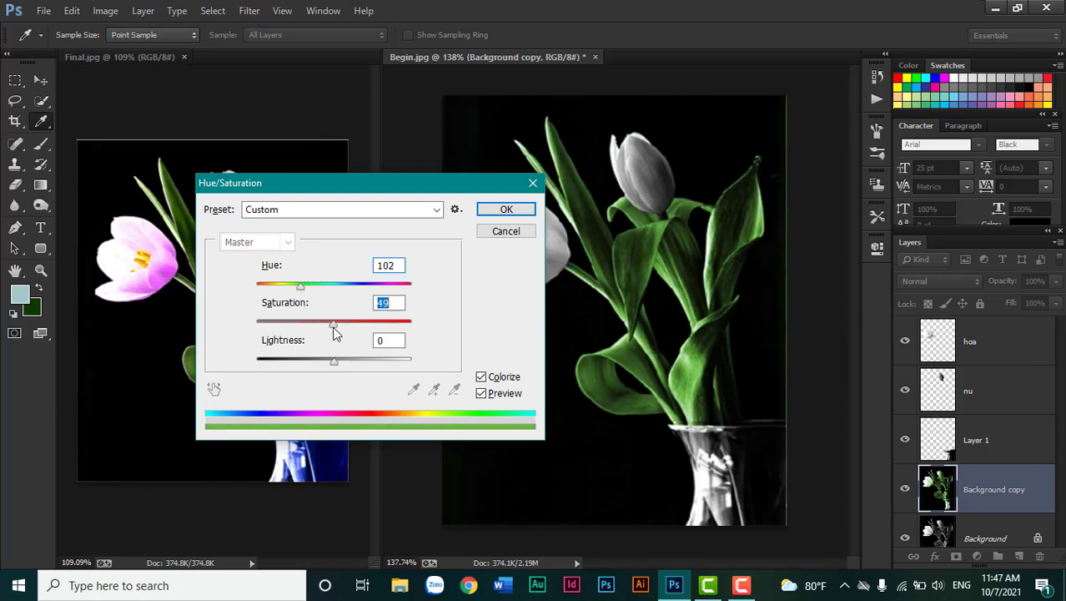
drag(299, 286, 305, 288)
drag(336, 327, 342, 327)
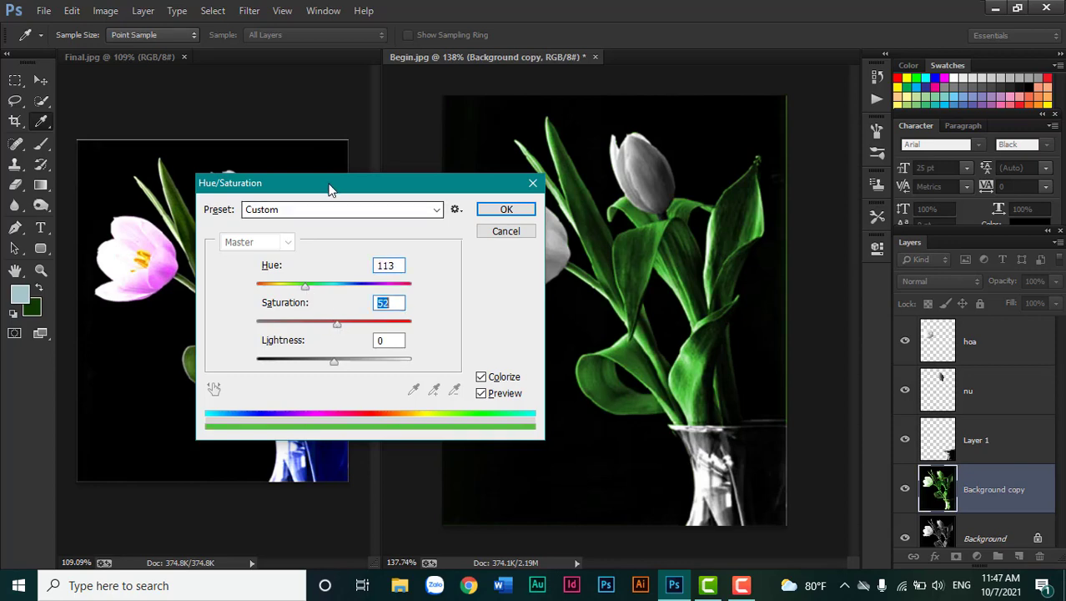
drag(328, 185, 349, 87)
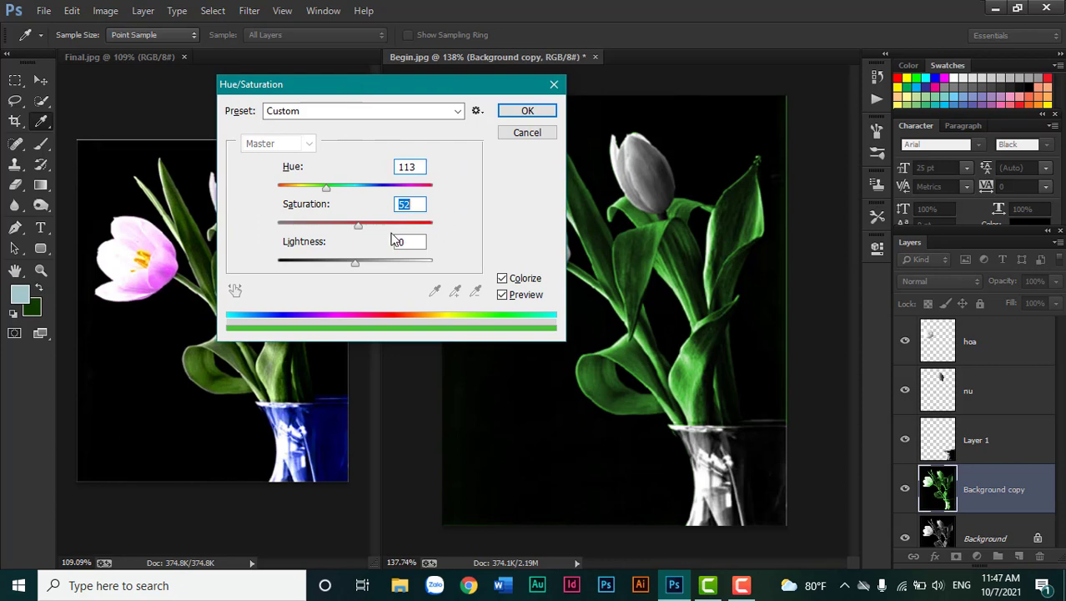
drag(357, 229, 344, 229)
drag(328, 194, 331, 194)
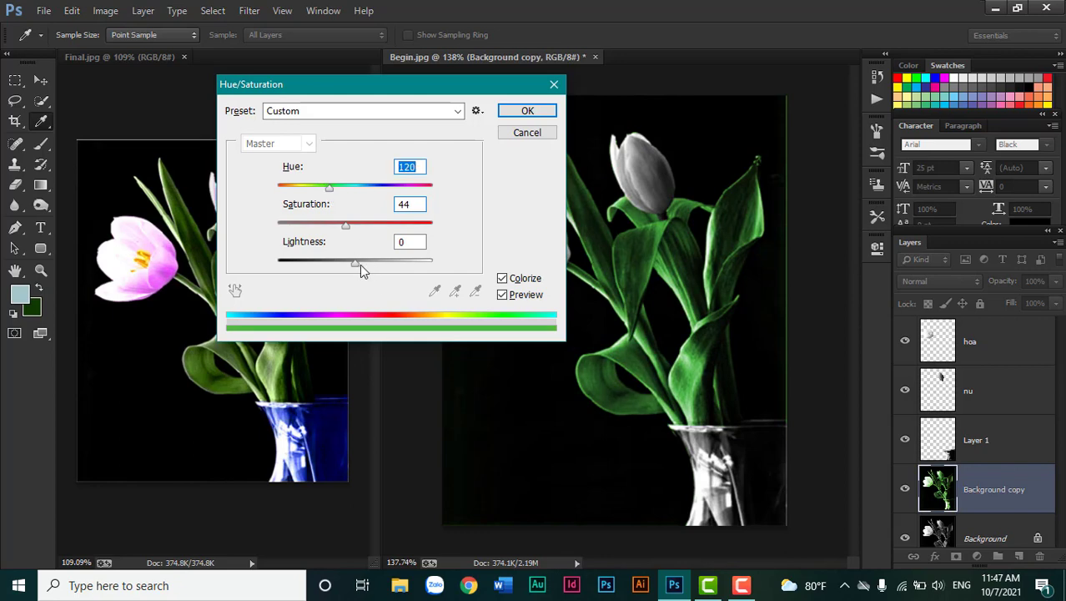
drag(359, 265, 357, 267)
click(517, 114)
Rename the vase layer, Layer 1, to lo.
scroll(777, 315, up, 1)
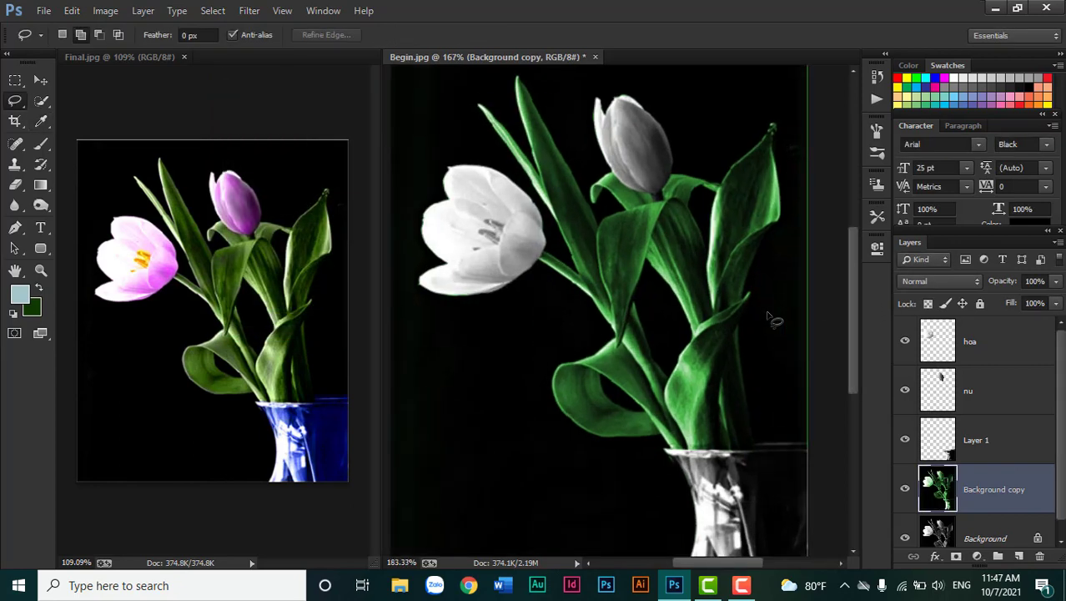
scroll(777, 315, down, 1)
scroll(778, 315, down, 1)
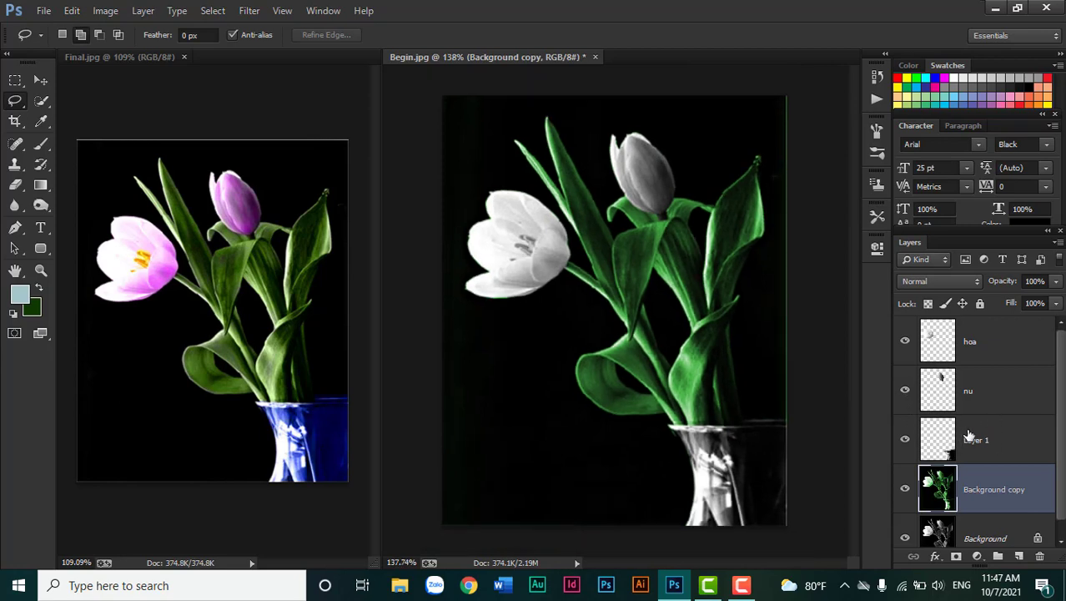
click(993, 442)
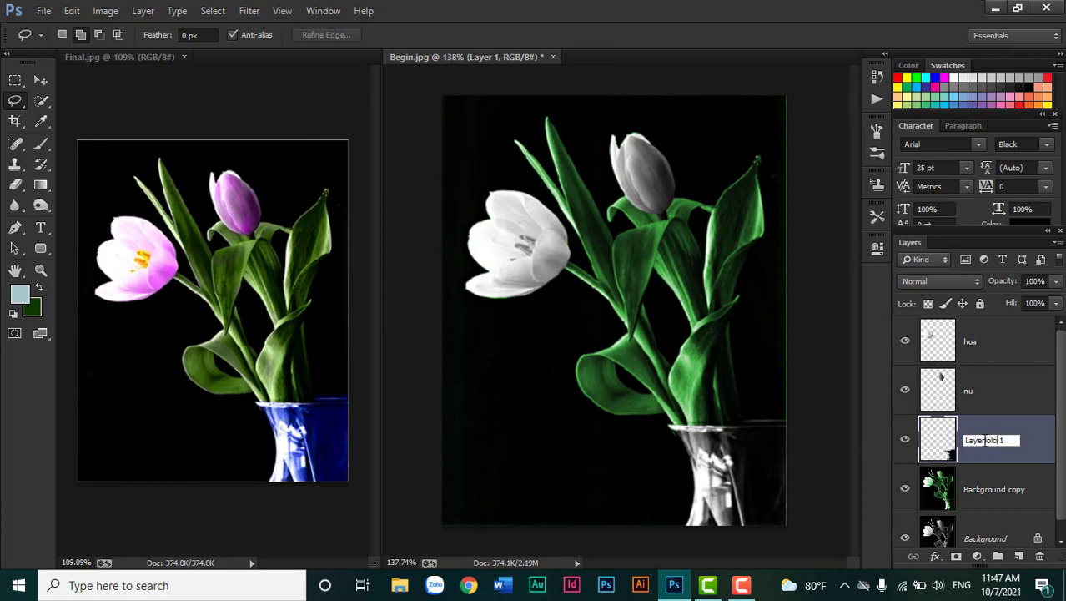
key(Return)
double_click(984, 439)
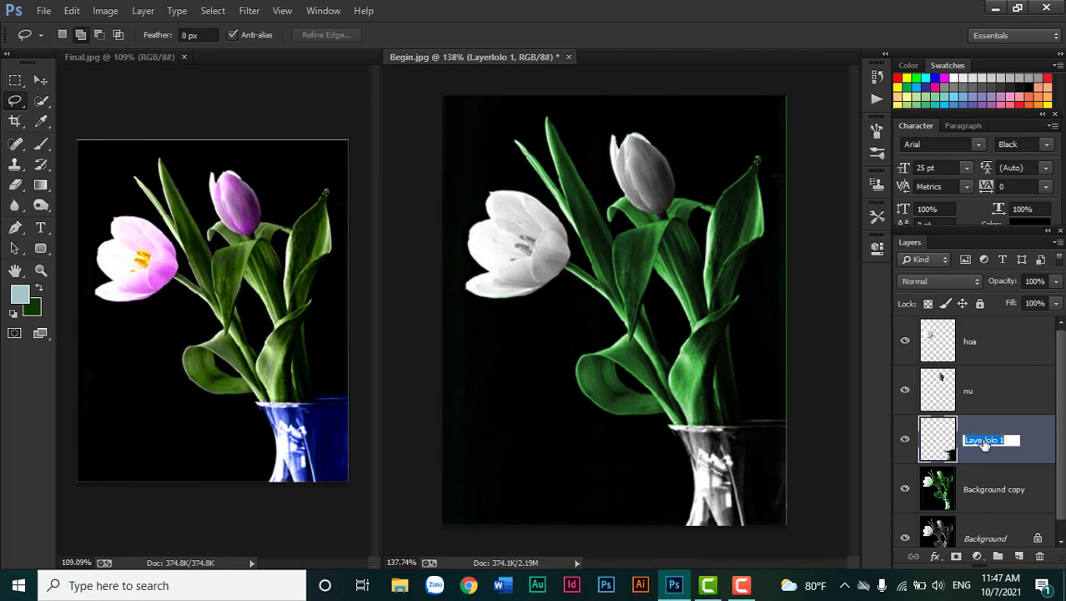
text(lo)
key(Return)
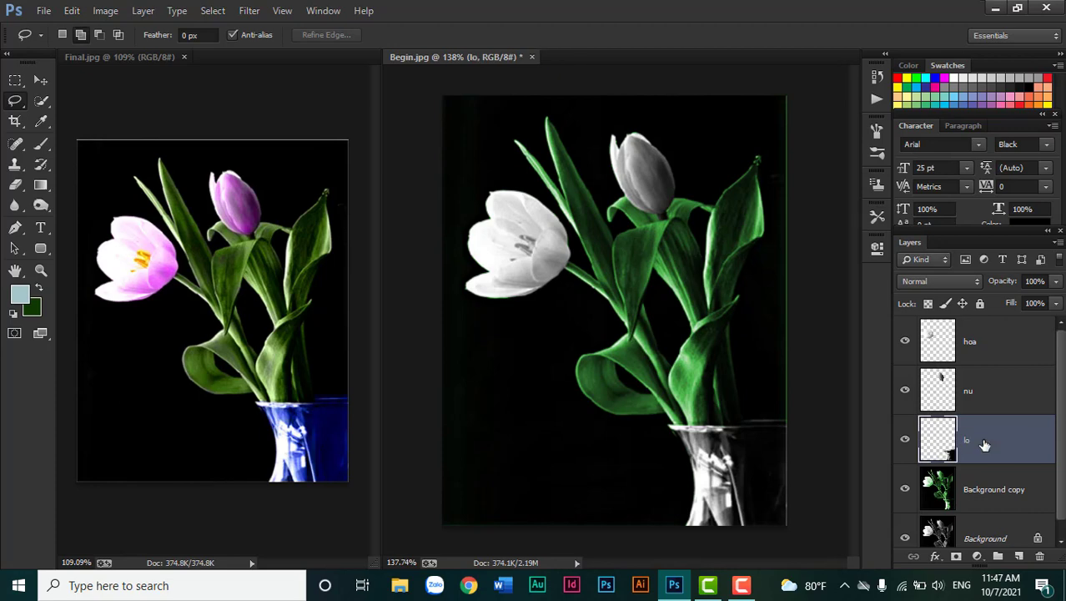
Colorize the lo vase blue at Hue 225, Saturation 71.
key(i)
key(ctrl+u)
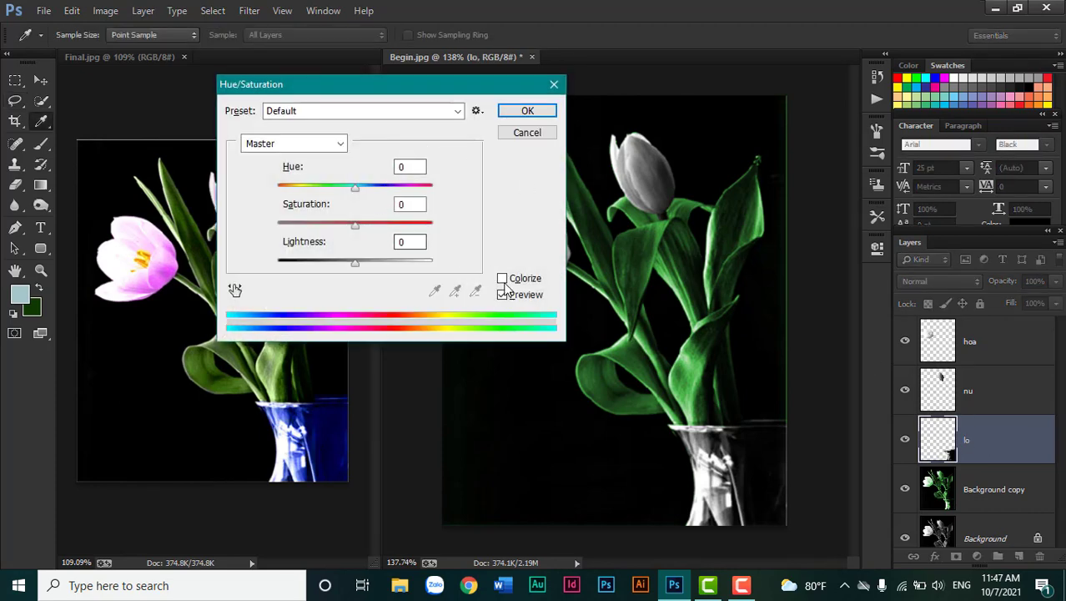
click(503, 279)
drag(357, 192, 372, 191)
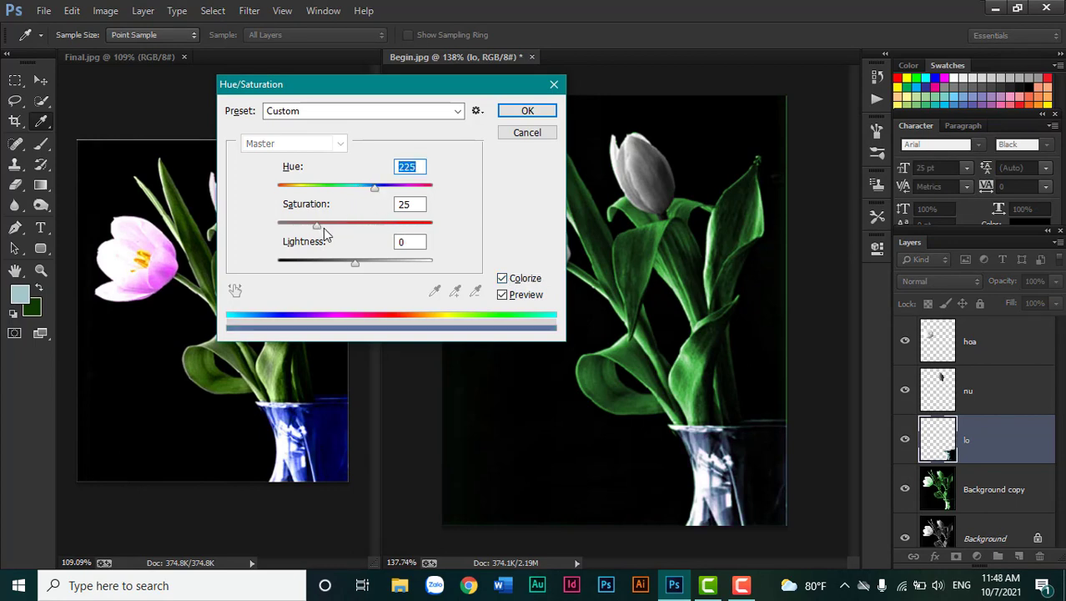
mouse_move(319, 227)
mouse_down()
mouse_move(390, 230)
mouse_move(389, 239)
mouse_up()
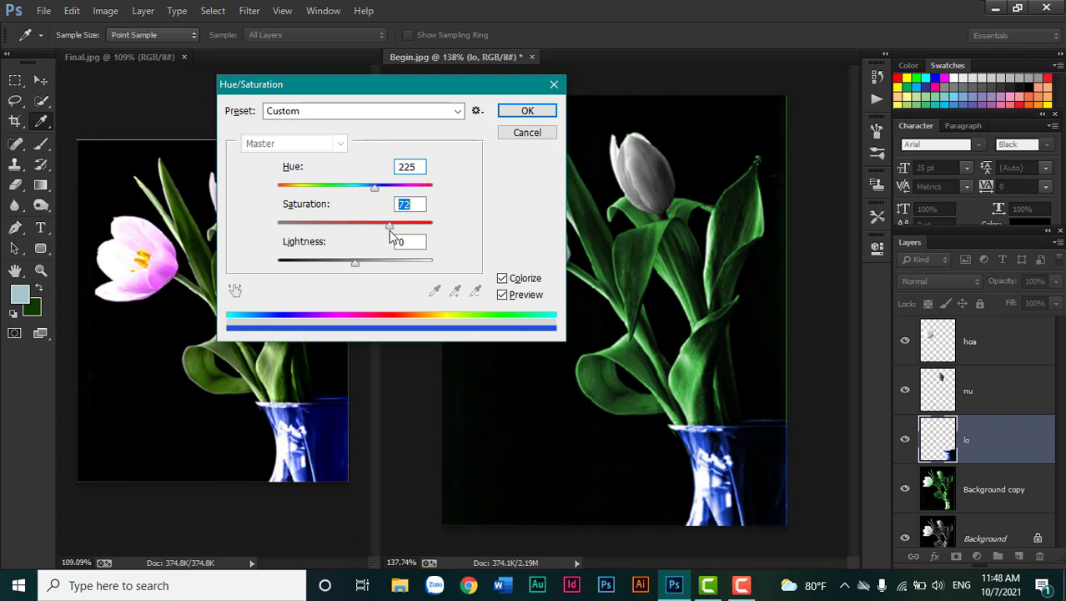
click(521, 113)
click(1000, 347)
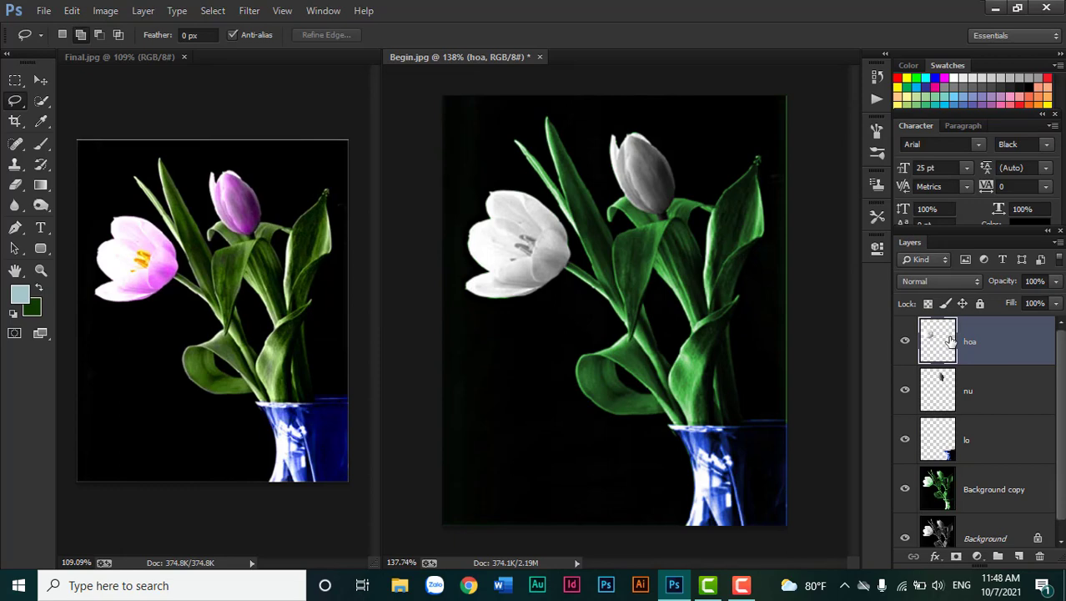
Colorize the hoa tulip pink at Hue 322, Saturation 44, Lightness 0.
key(ctrl+u)
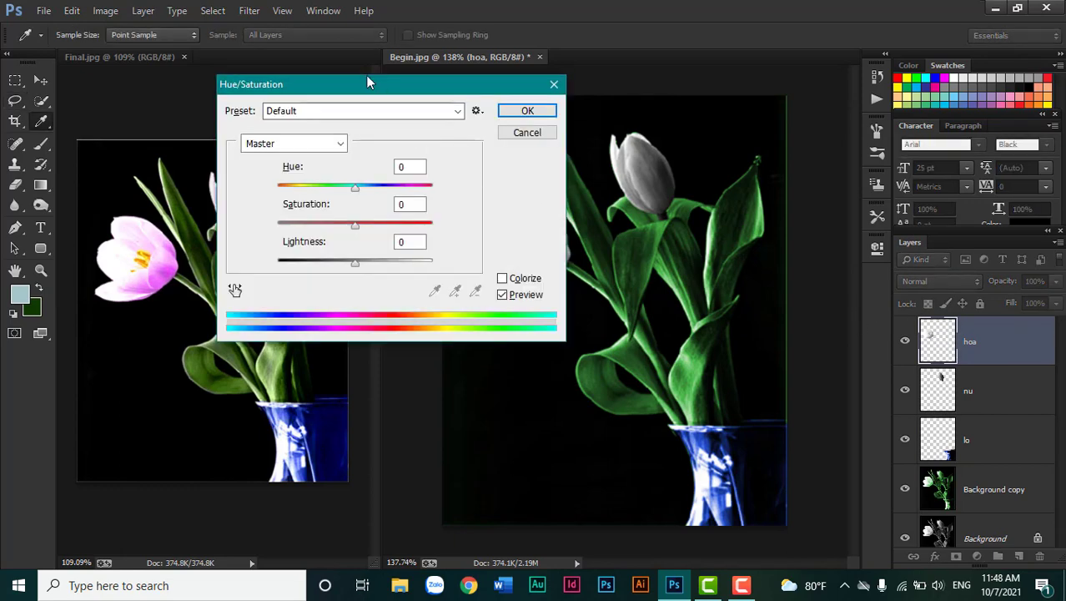
drag(365, 83, 299, 193)
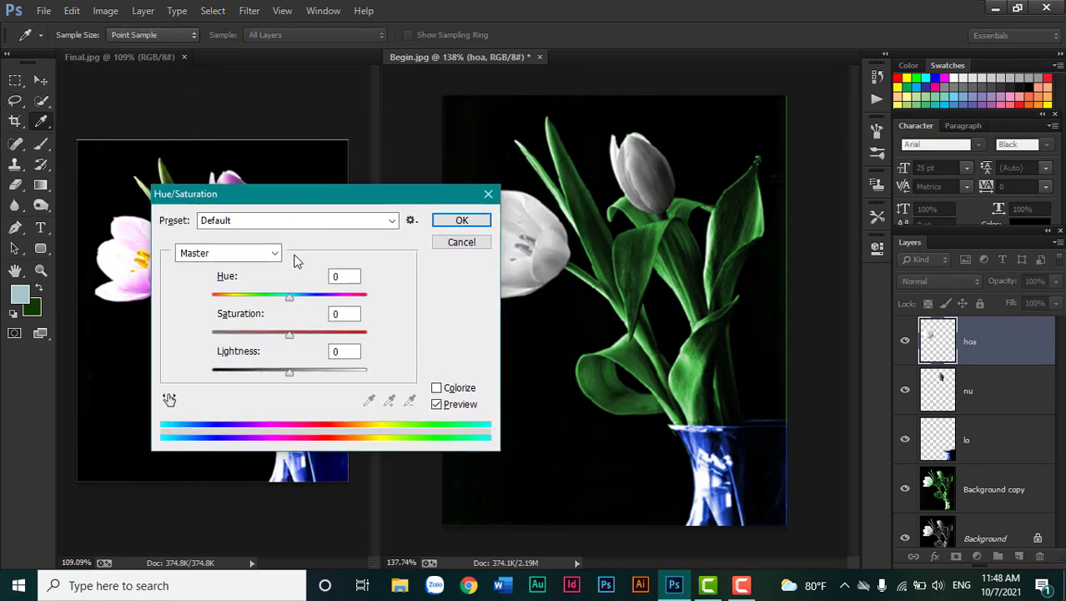
click(457, 389)
drag(292, 298, 342, 300)
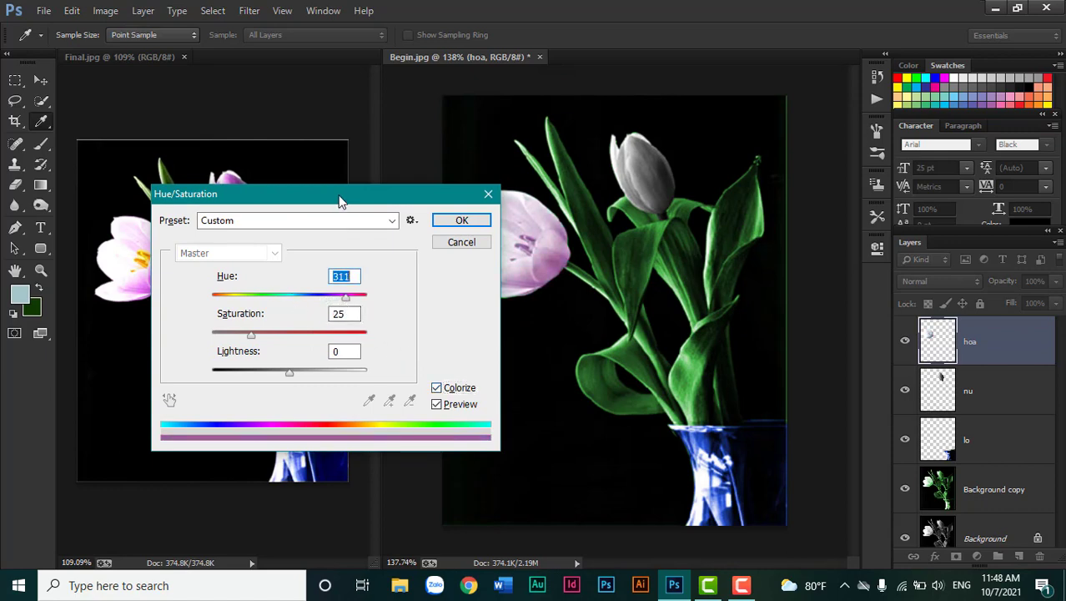
drag(341, 202, 284, 186)
click(293, 284)
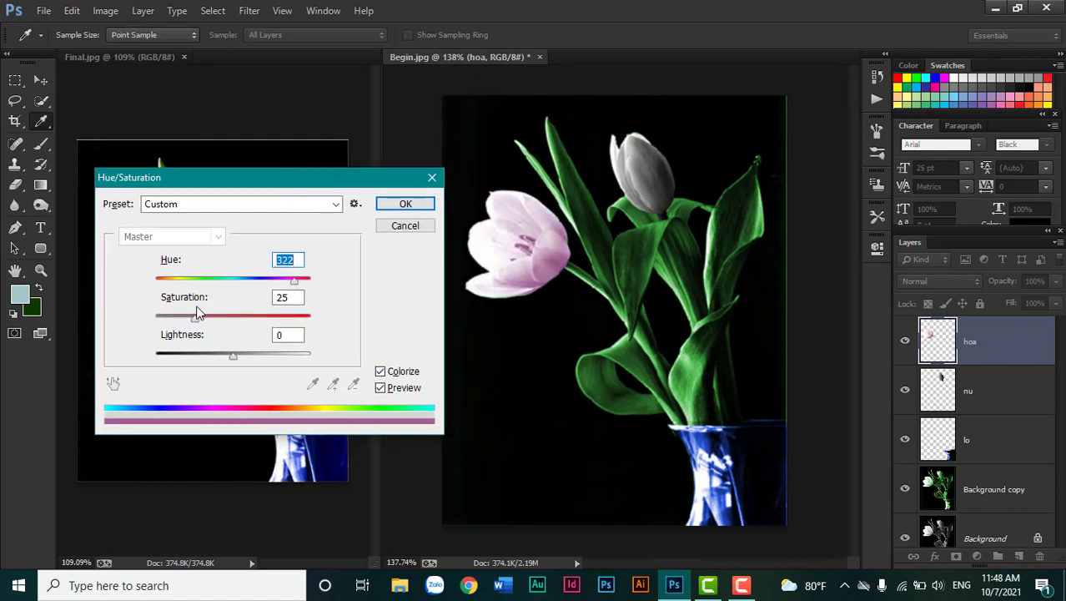
drag(215, 323, 223, 323)
drag(238, 186, 326, 281)
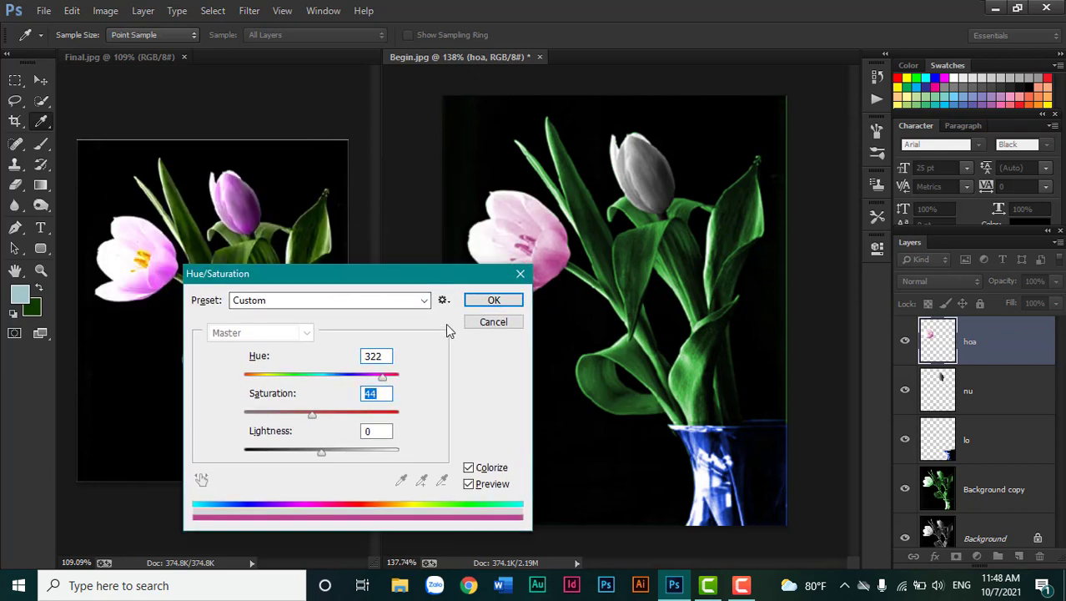
click(485, 300)
key(l)
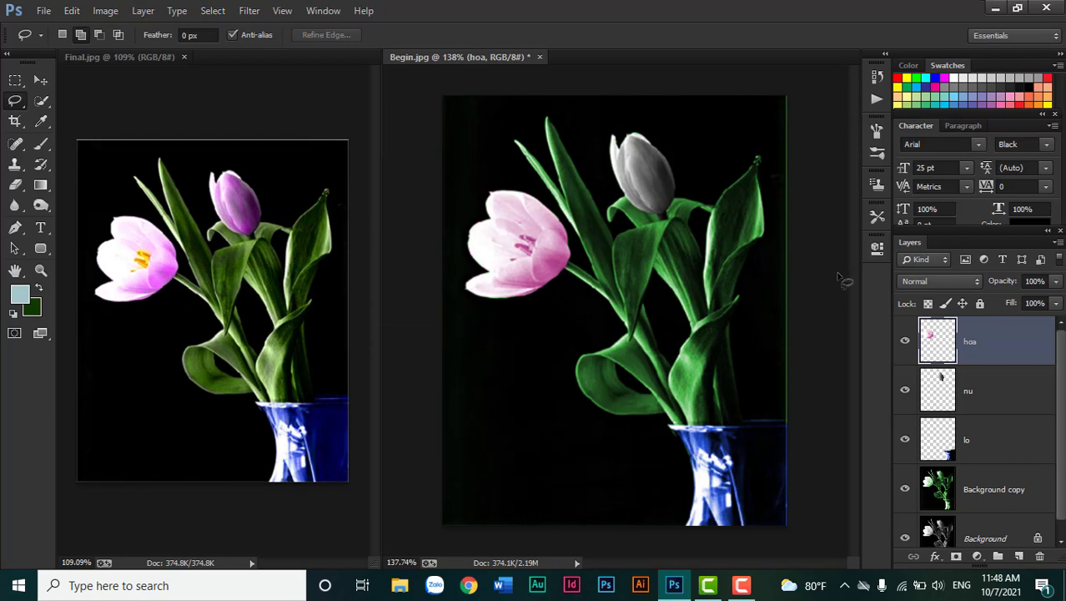
click(1000, 400)
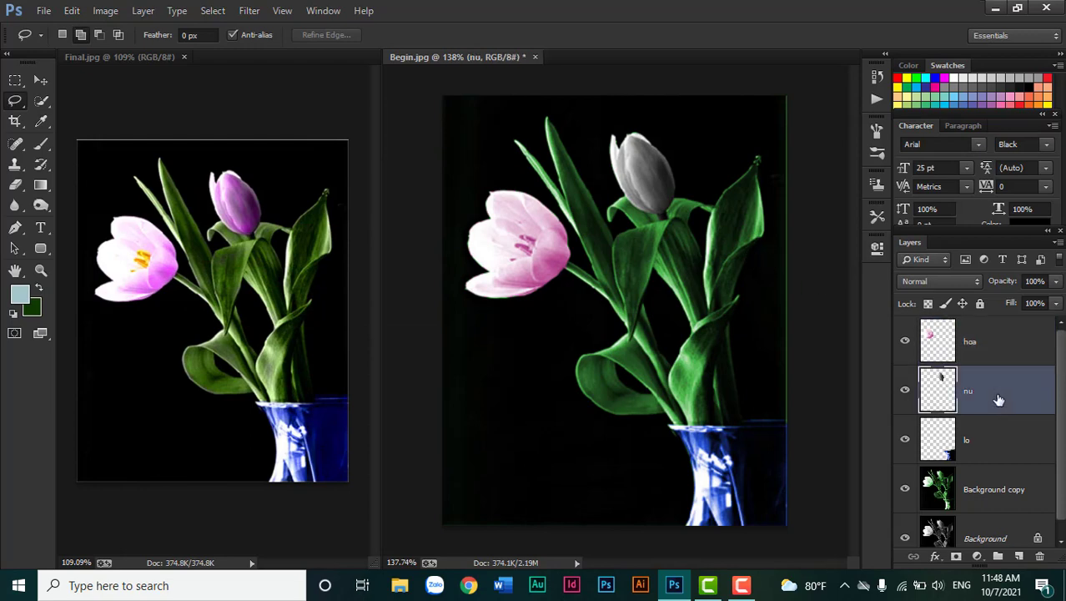
Colorize the nu bud purple at Hue 296, Saturation 34, Lightness 0.
key(ctrl+u)
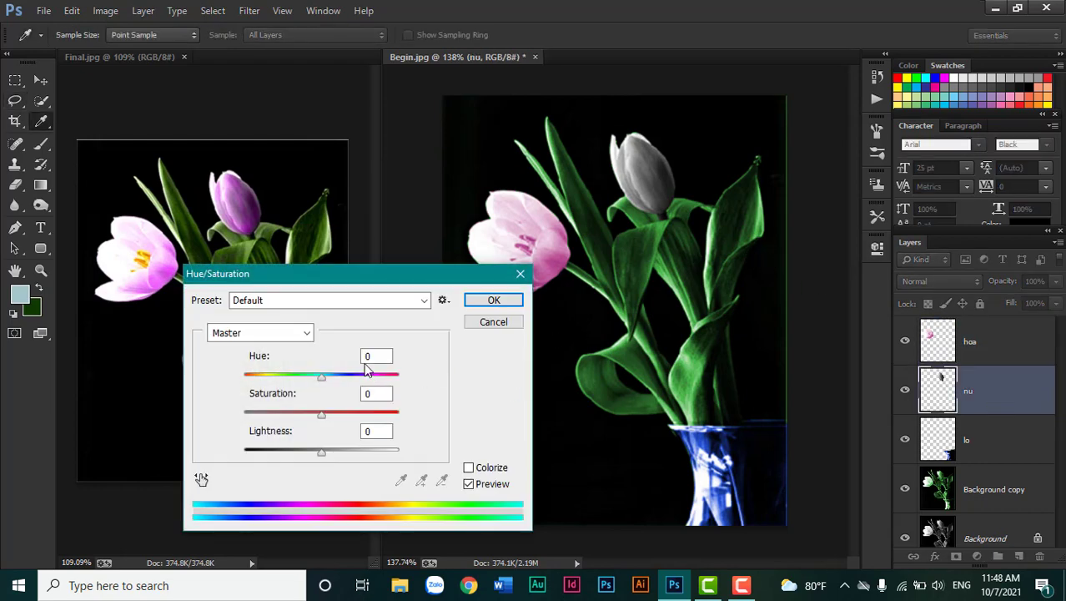
click(377, 357)
scroll(388, 357, up, 15)
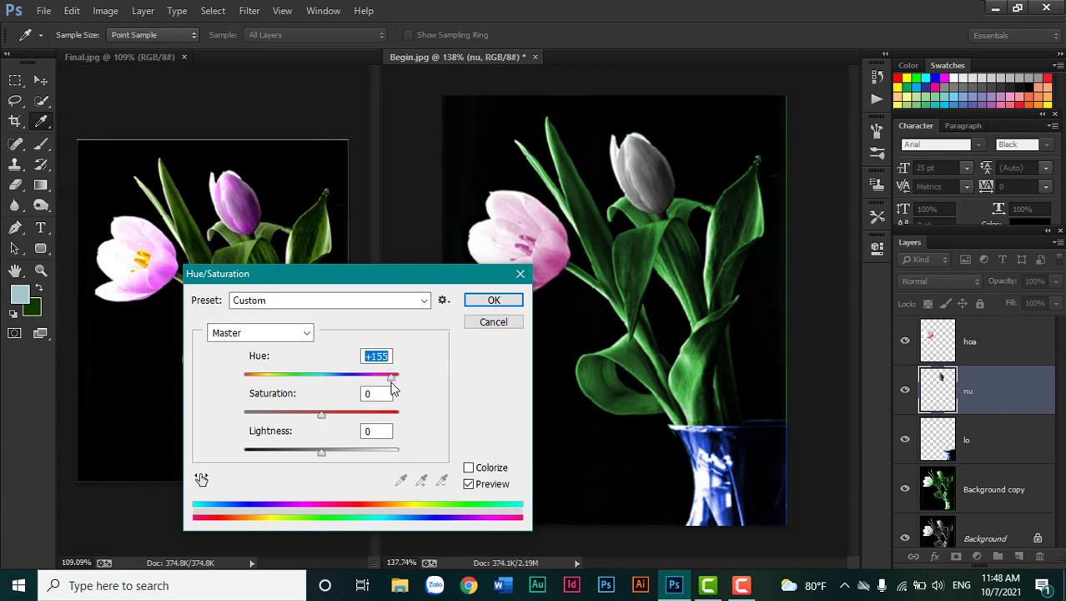
drag(322, 417, 377, 427)
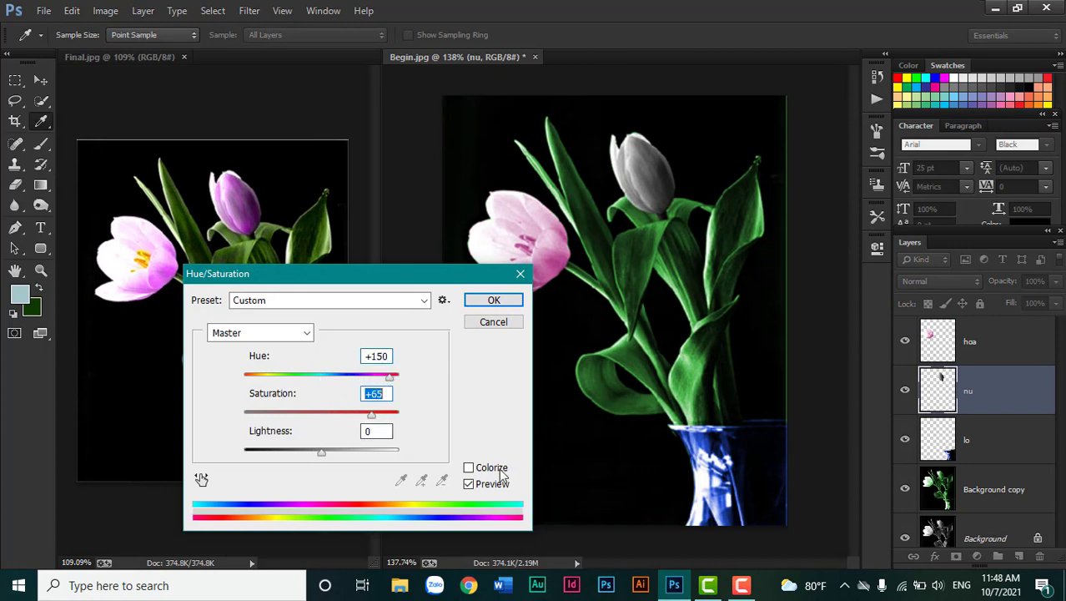
click(469, 467)
drag(350, 376, 387, 376)
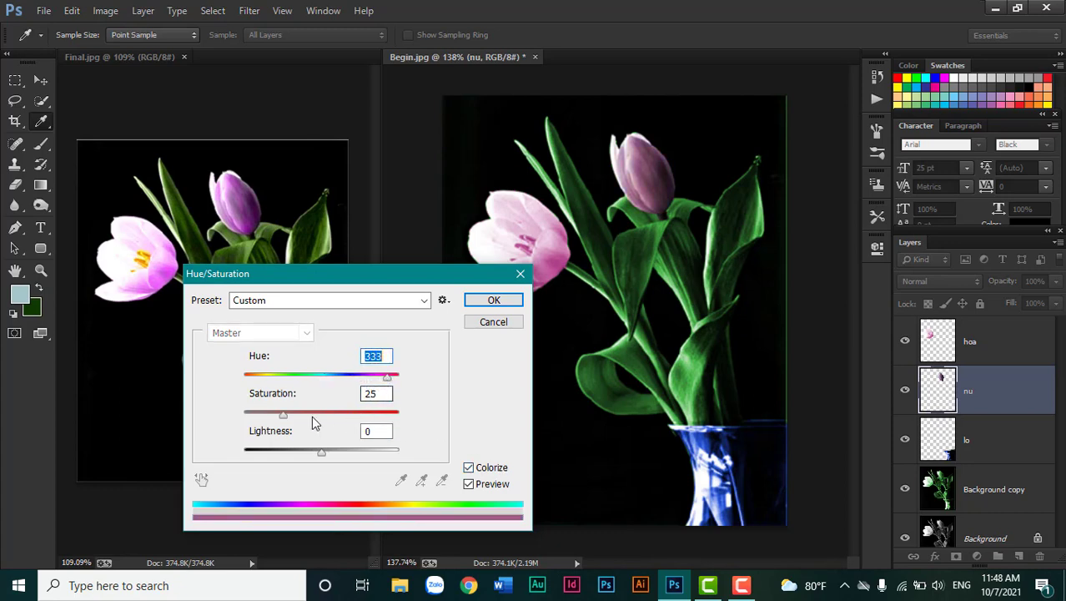
drag(284, 414, 297, 415)
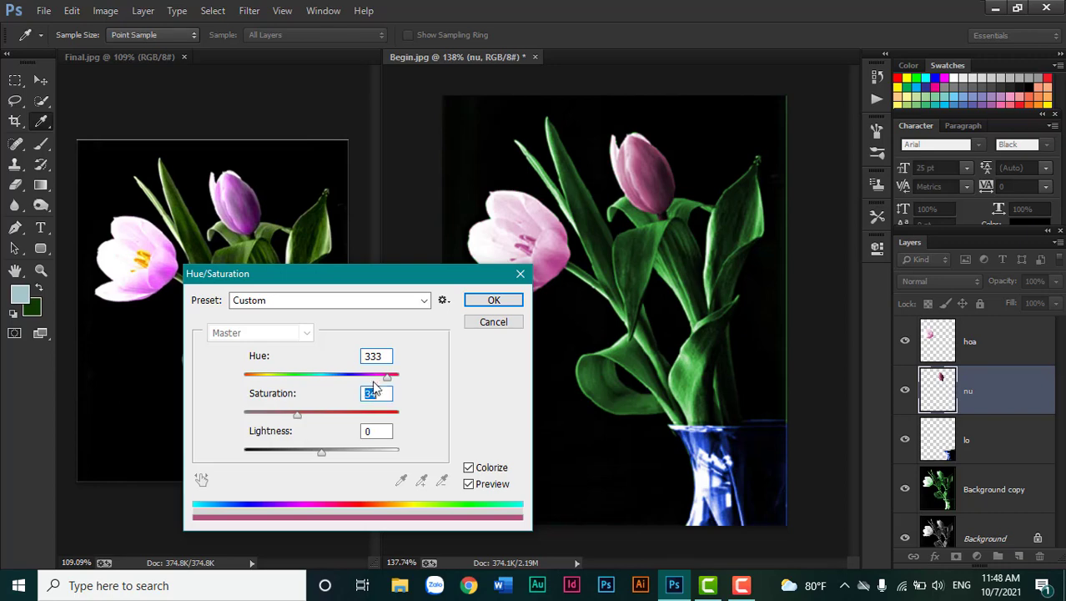
drag(387, 376, 373, 382)
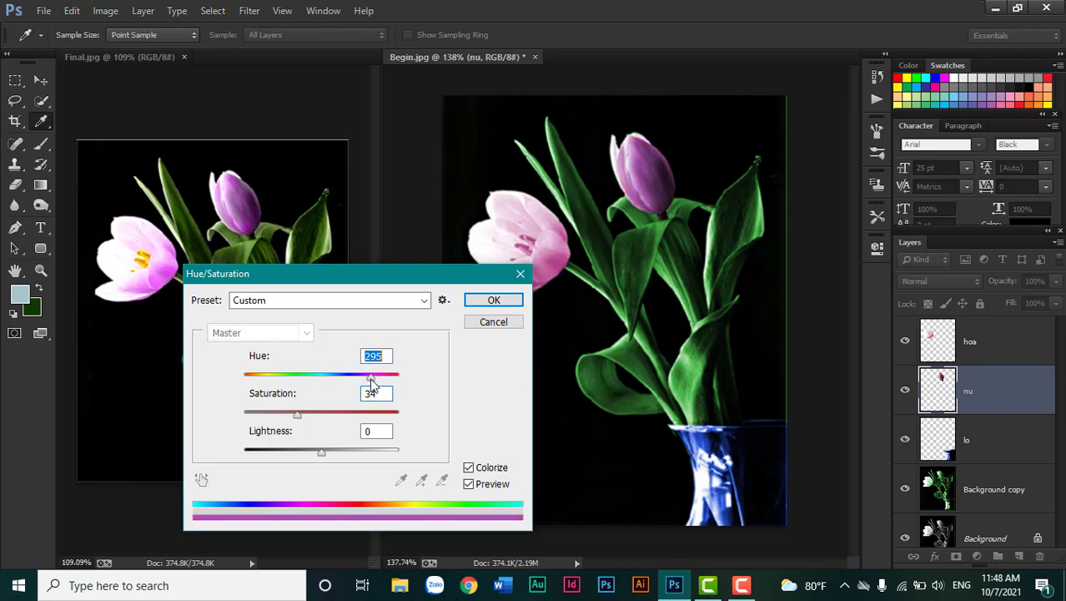
click(490, 304)
Select the top hoa layer and stamp all visible layers into a new Layer 1.
scroll(614, 325, down, 2)
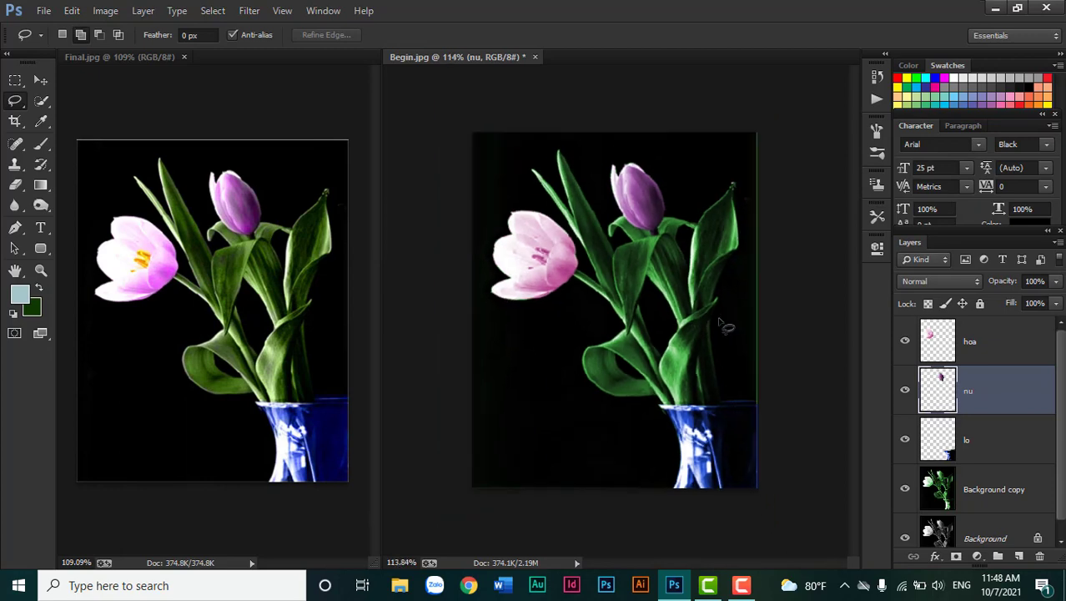
click(1010, 494)
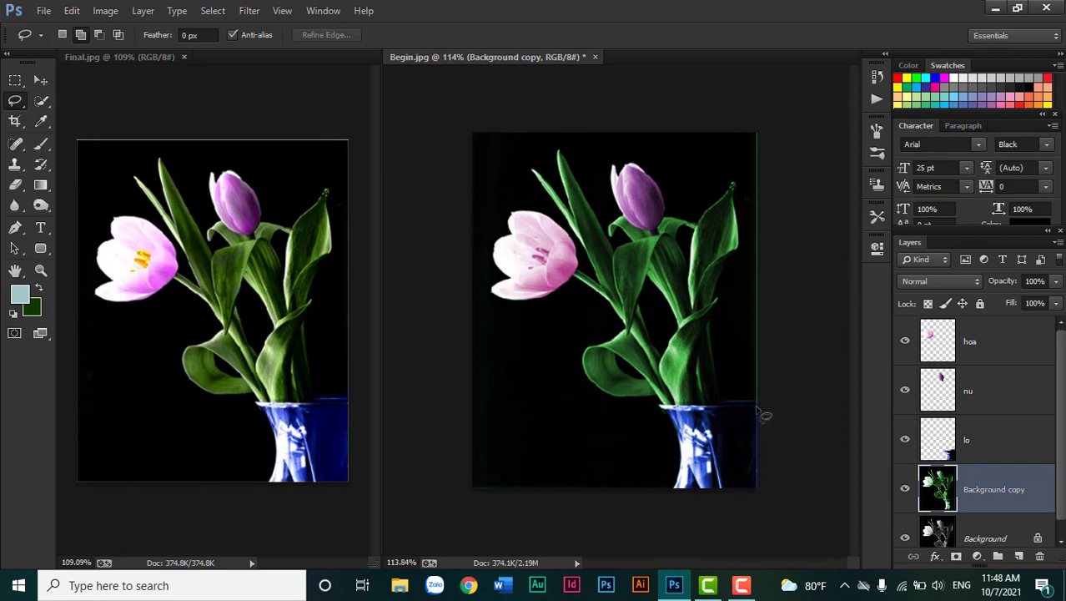
scroll(705, 376, down, 1)
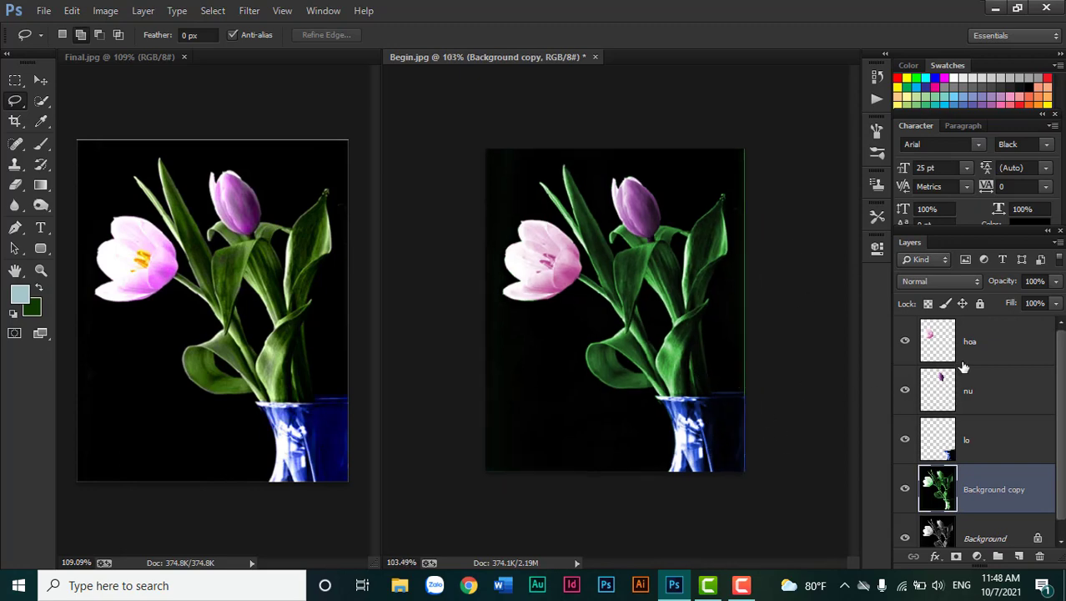
click(995, 348)
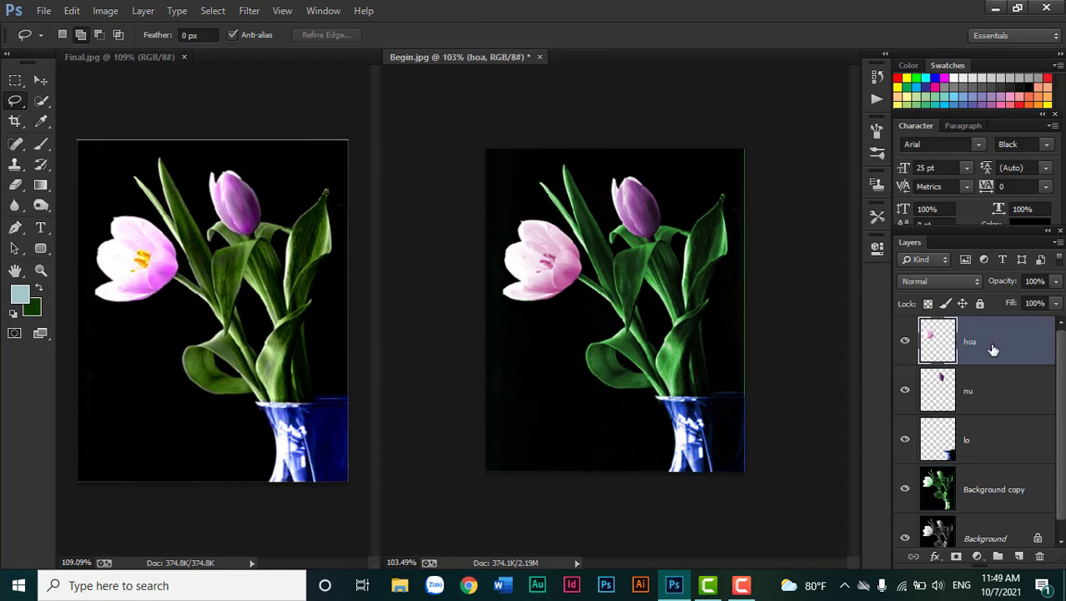
key(ctrl+alt+shift+e)
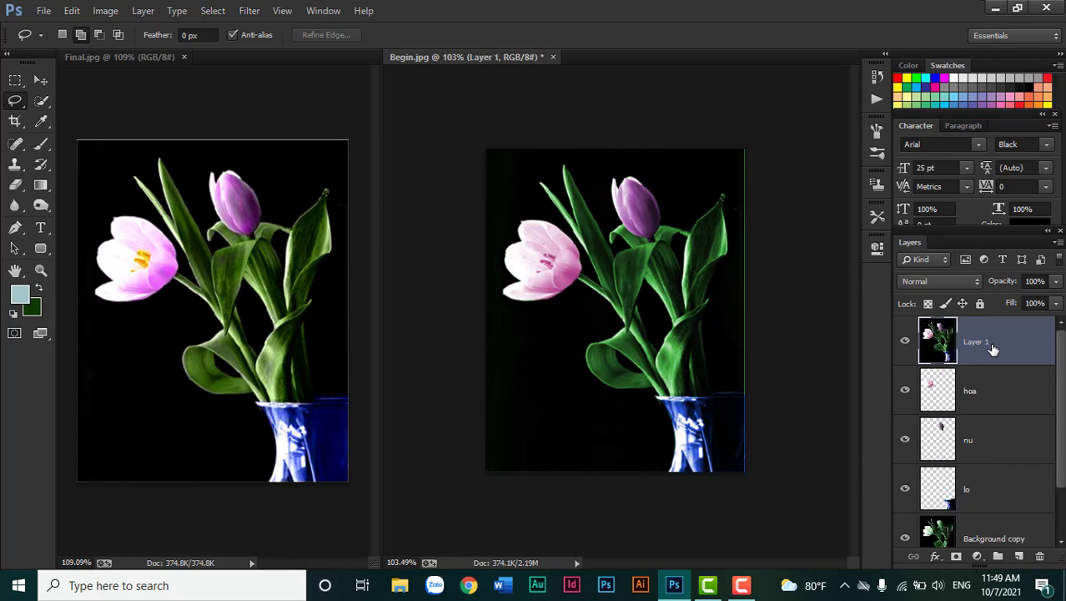
Scale the merged Layer 1 up slightly, to about 101.5%.
key(ctrl+t)
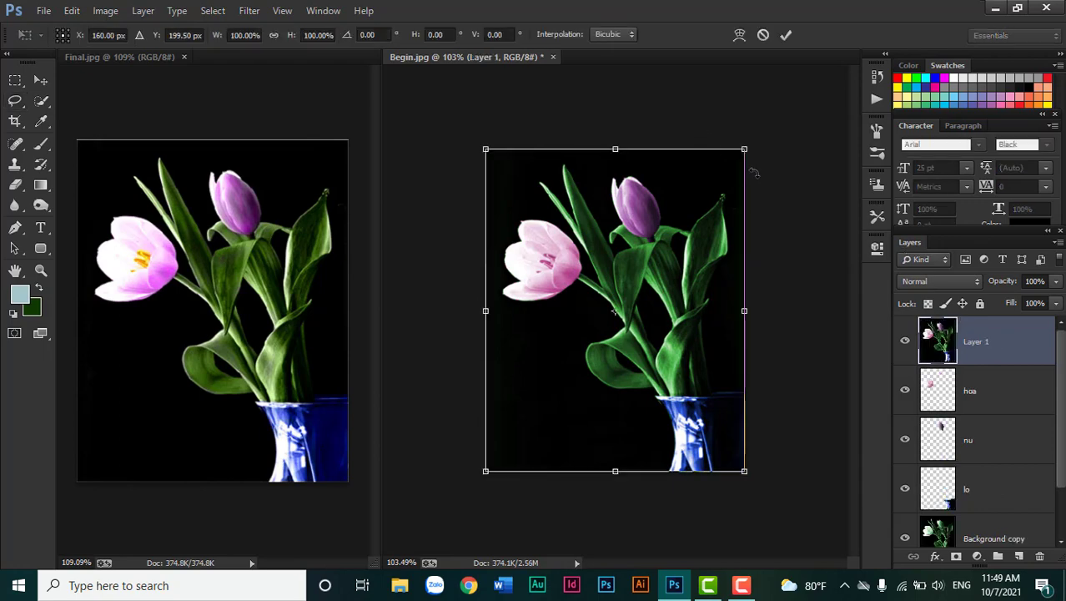
drag(744, 151, 749, 149)
key(Return)
key(l)
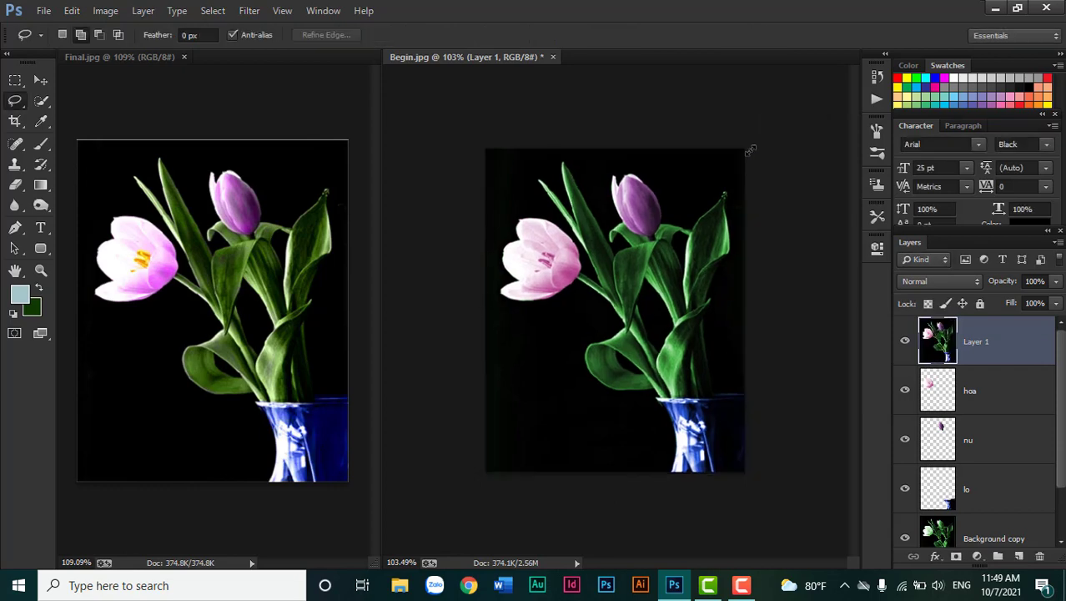
scroll(800, 302, down, 1)
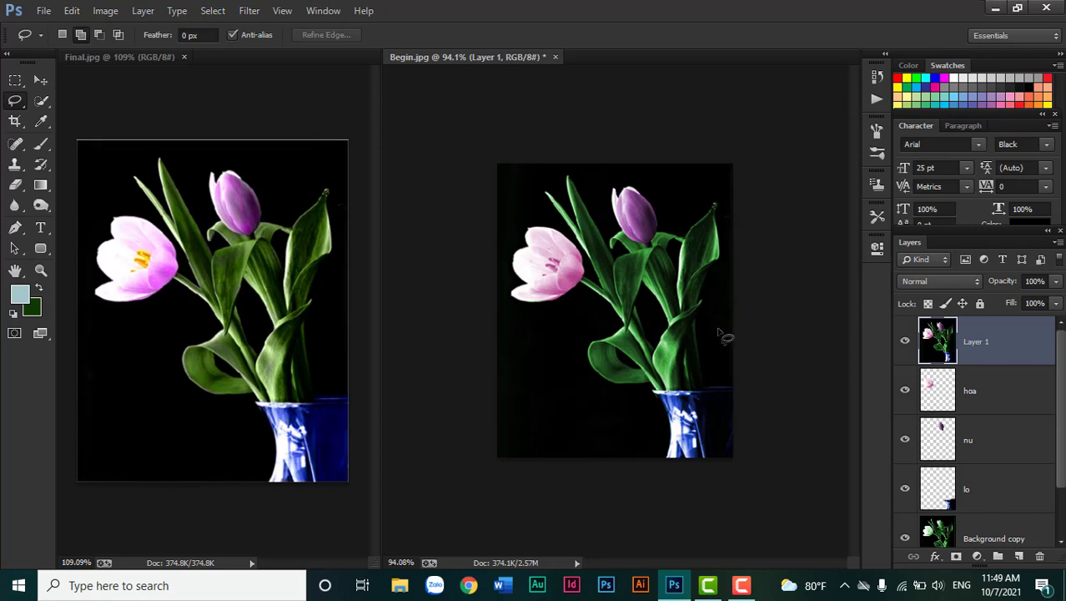
scroll(719, 341, up, 1)
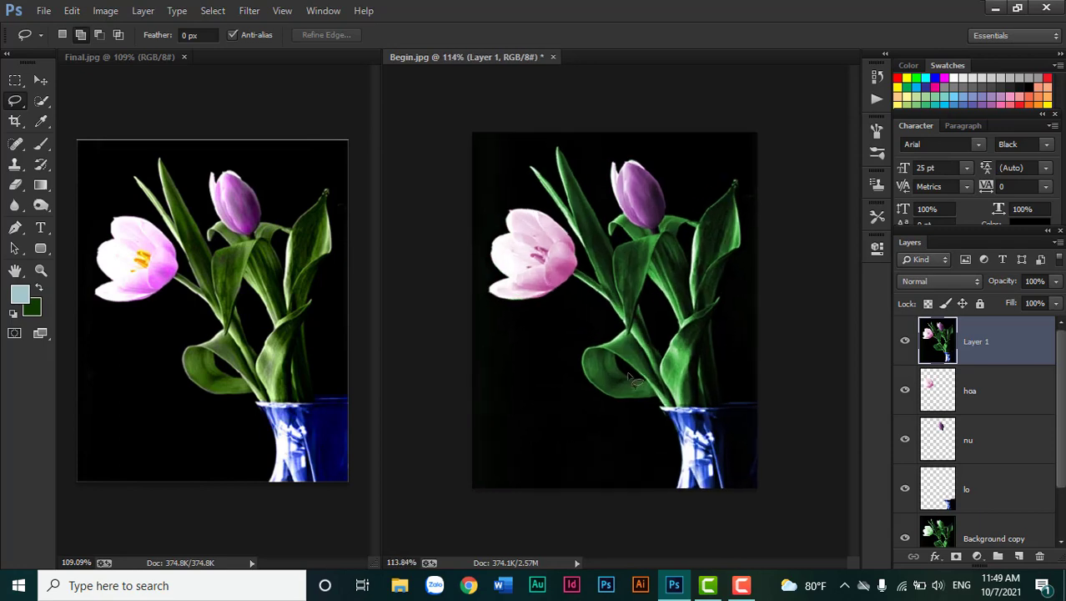